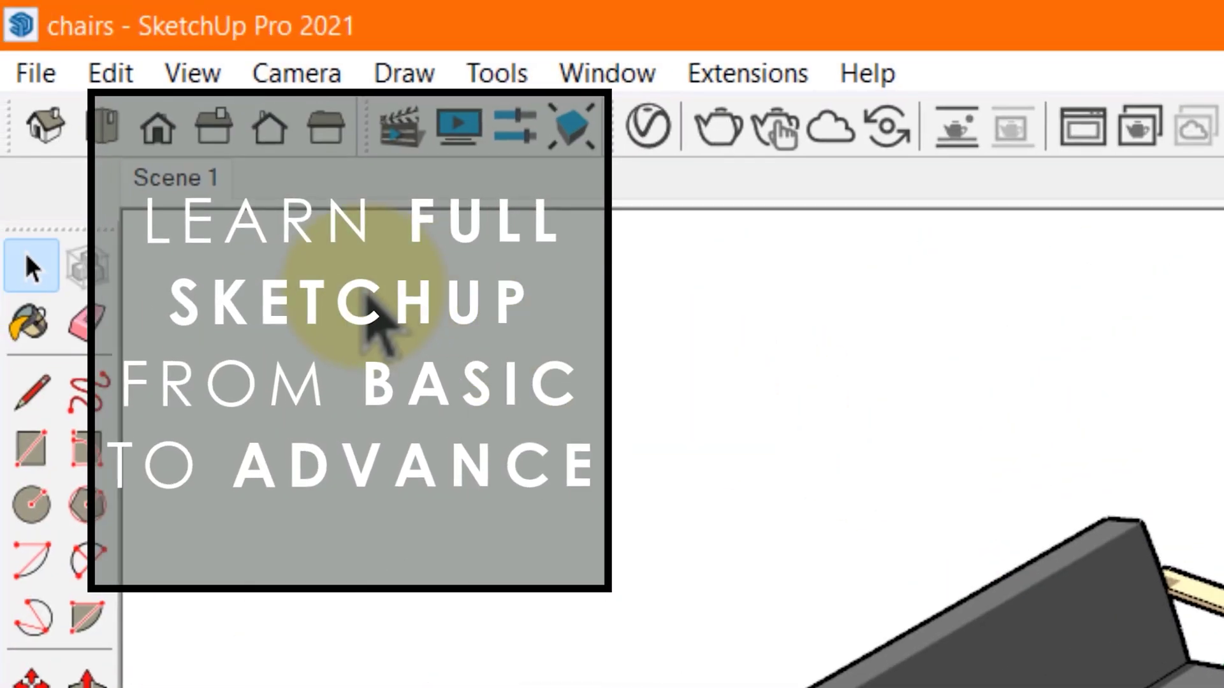
# Paste the copied geometry into the chairs model.
pyautogui.click(109, 74)
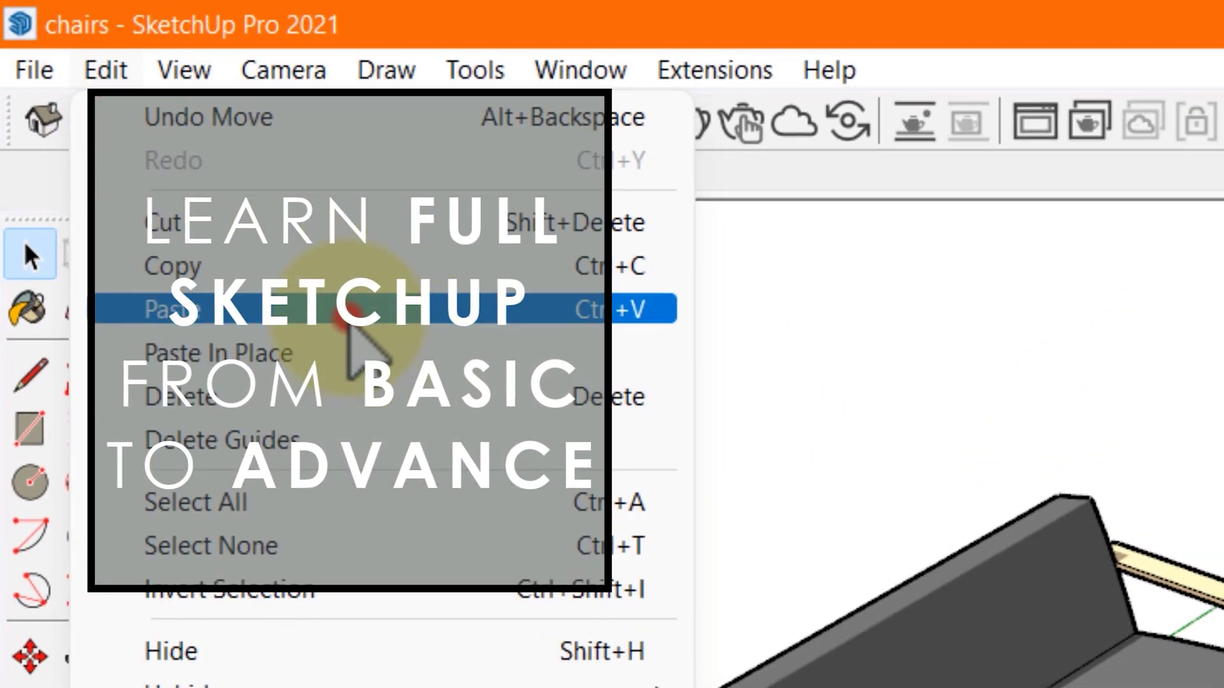
pyautogui.click(348, 313)
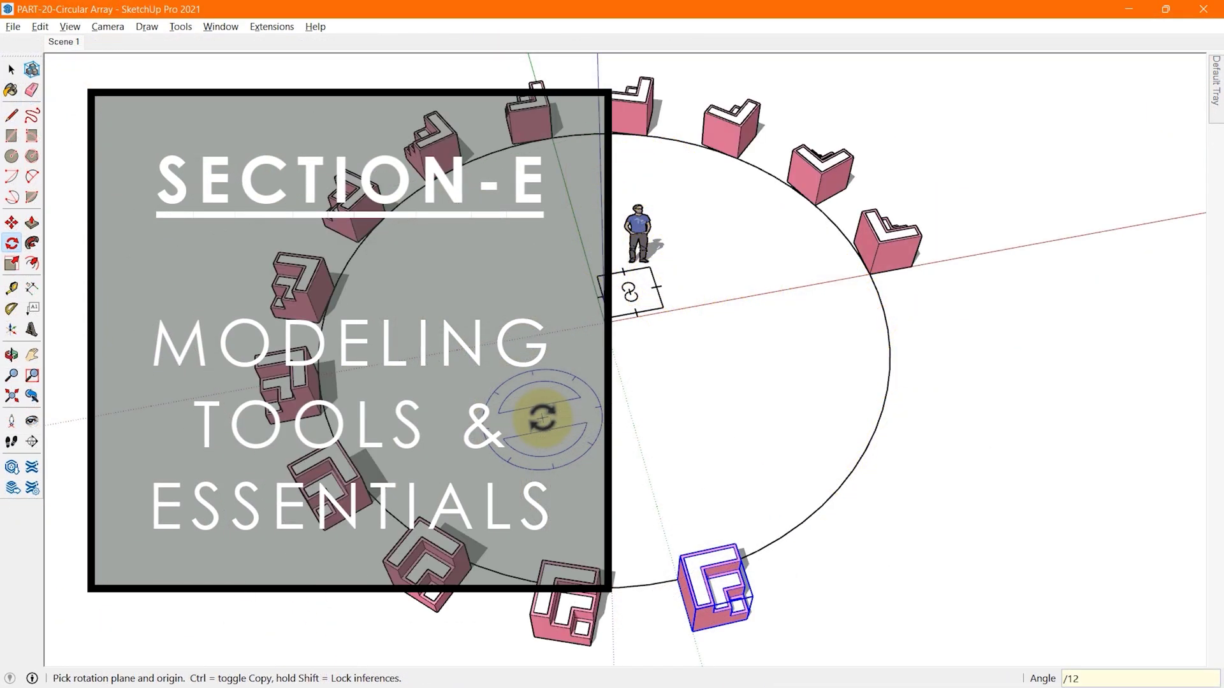
# Try the rotated circular array of the pink block with divisions of /20, /25, /6, /9 and /28.
pyautogui.write('/20')
pyautogui.press('Return')
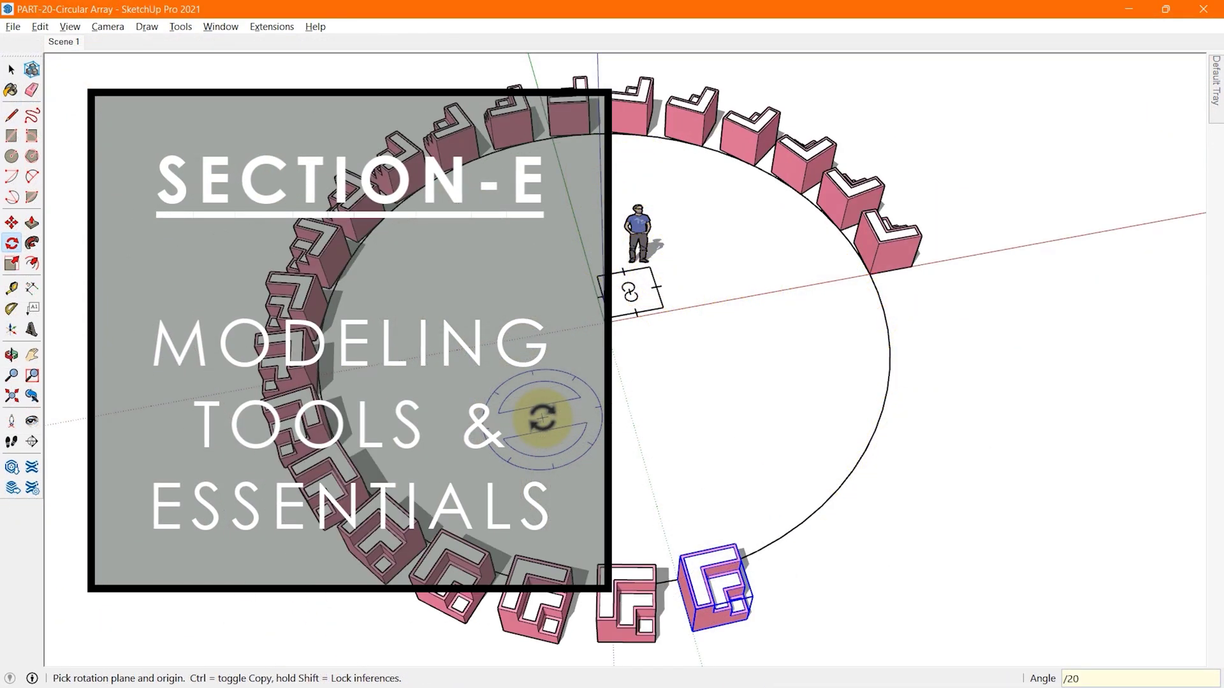
pyautogui.write('/25')
pyautogui.press('Return')
pyautogui.write('/6')
pyautogui.press('Return')
pyautogui.write('/9')
pyautogui.press('Return')
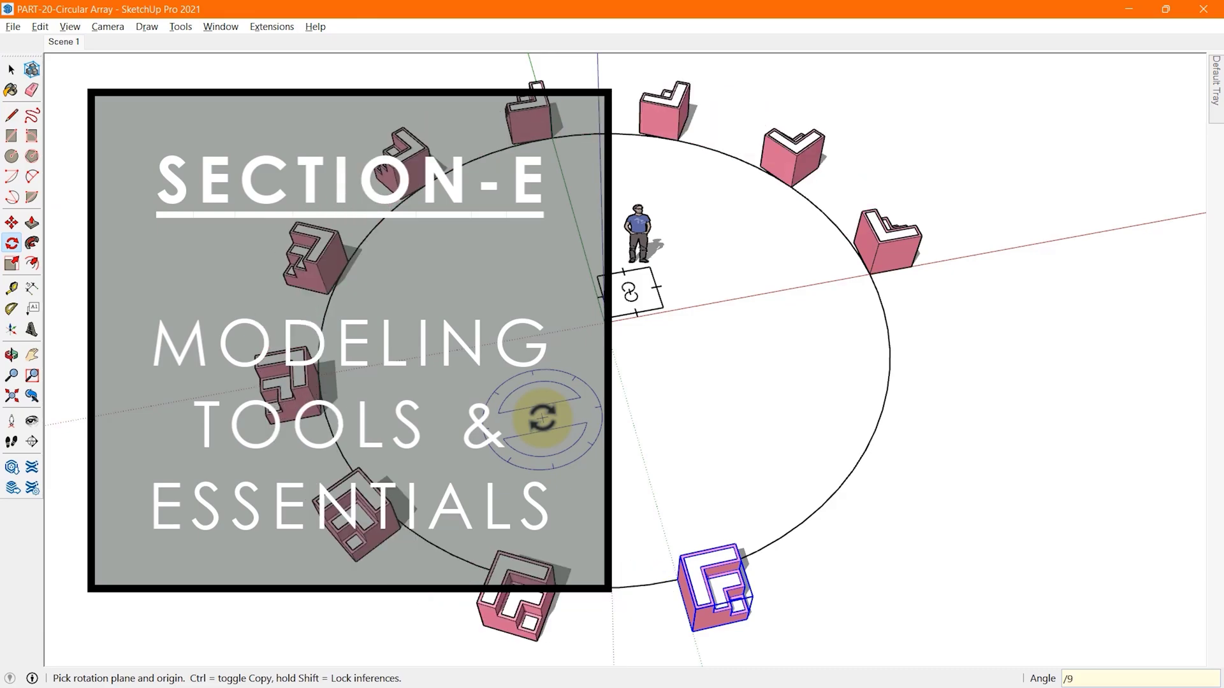
pyautogui.write('/28')
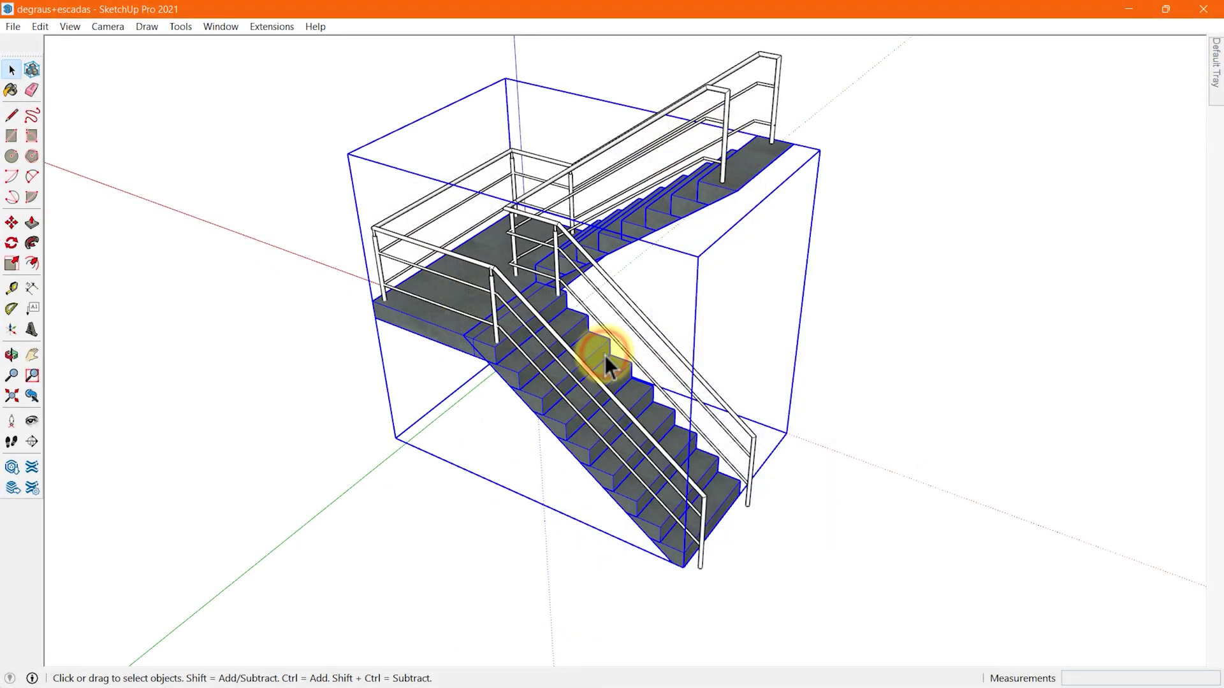
# Remove the whole stair group beneath the railings and undo the removal.
pyautogui.rightClick(605, 355)
pyautogui.click(654, 396)
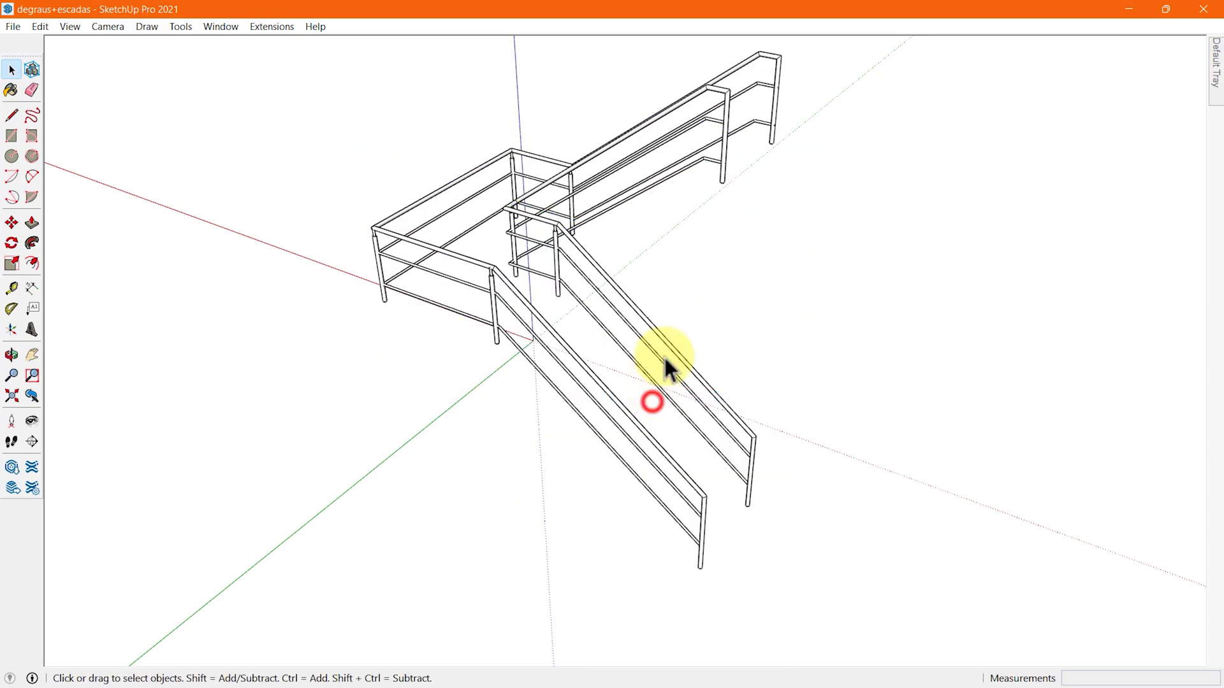
pyautogui.hotkey('ctrl', 'z')
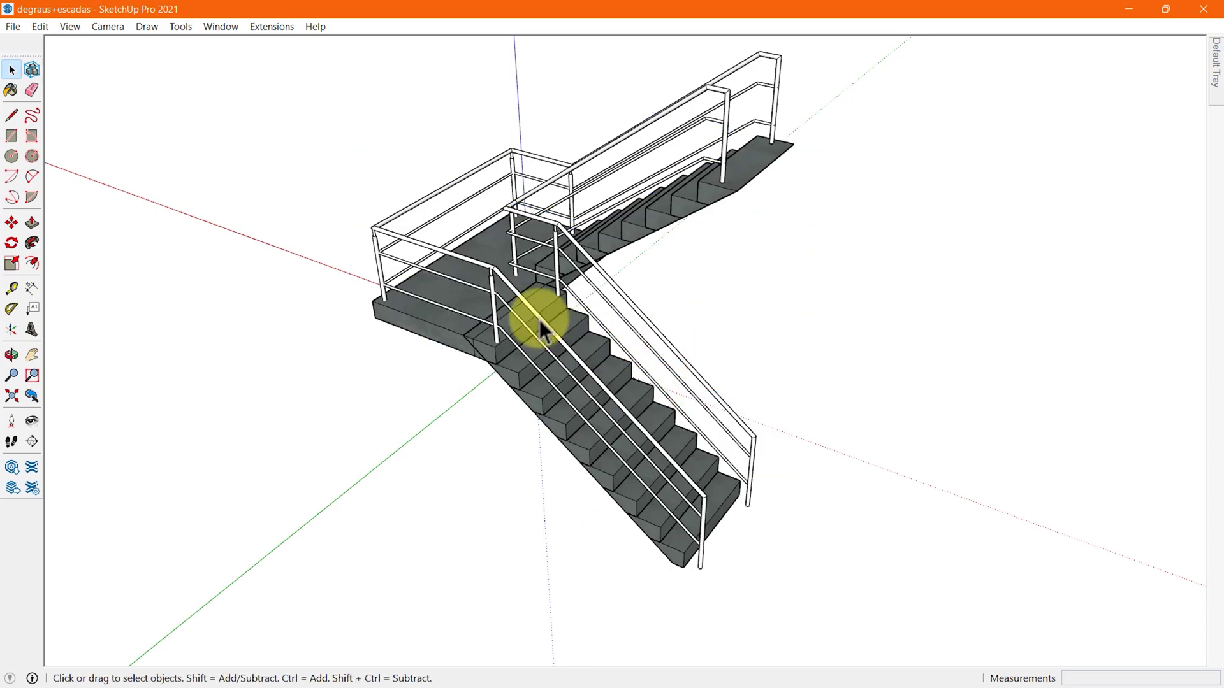
# Delete one step just below the landing inside the stair group, undo the deletion and leave the group.
pyautogui.doubleClick(520, 375)
pyautogui.click(518, 372)
pyautogui.press('Delete')
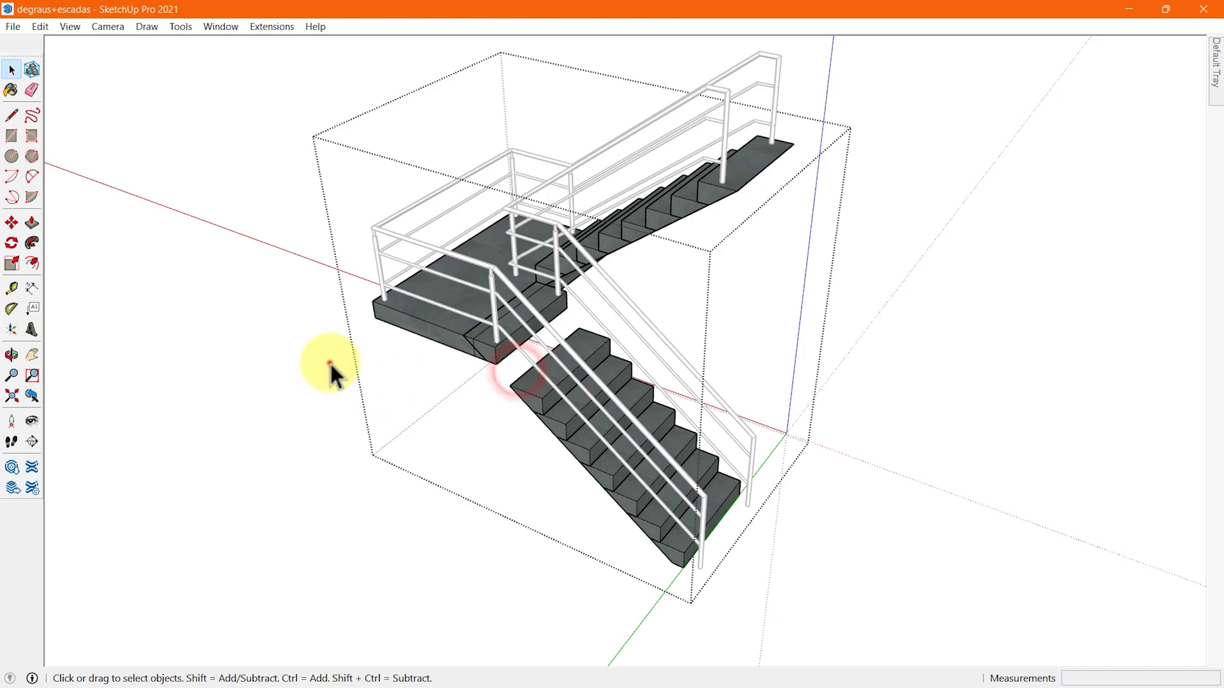
pyautogui.click(328, 362)
pyautogui.hotkey('ctrl', 'z')
pyautogui.click(328, 362)
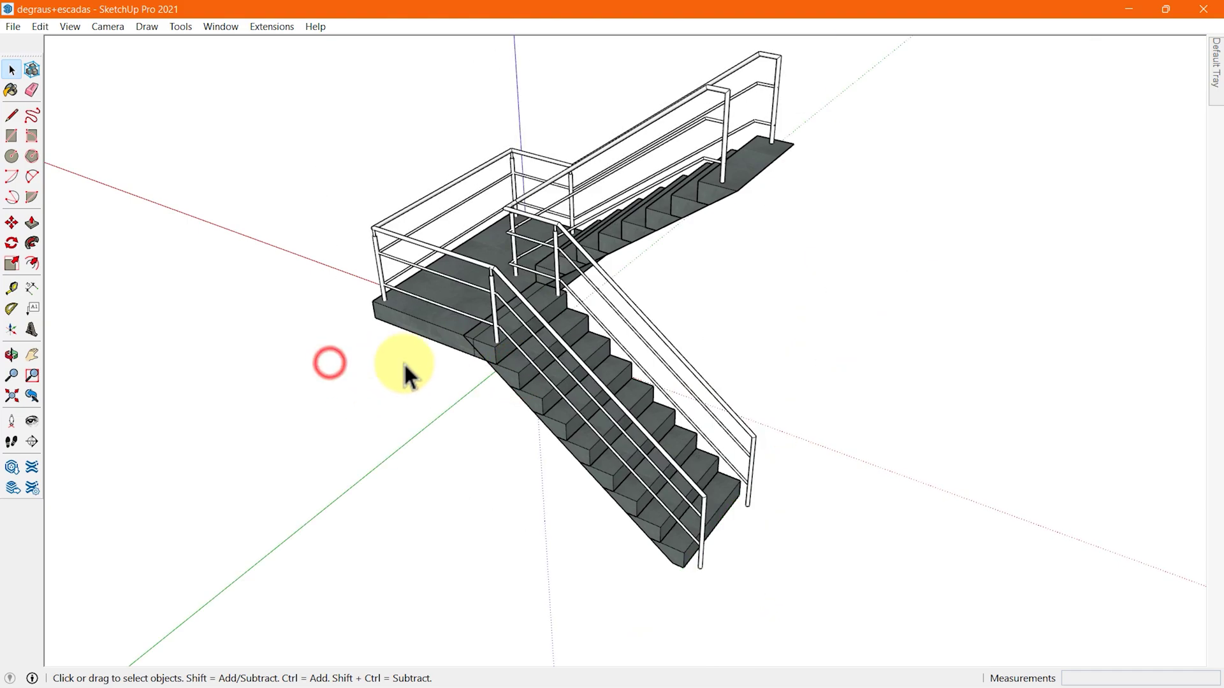
# Extrude a circle on the landing surface into a short cylinder with Push/Pull and undo both the extrusion and the circle.
pyautogui.scroll(4, 383, 313)
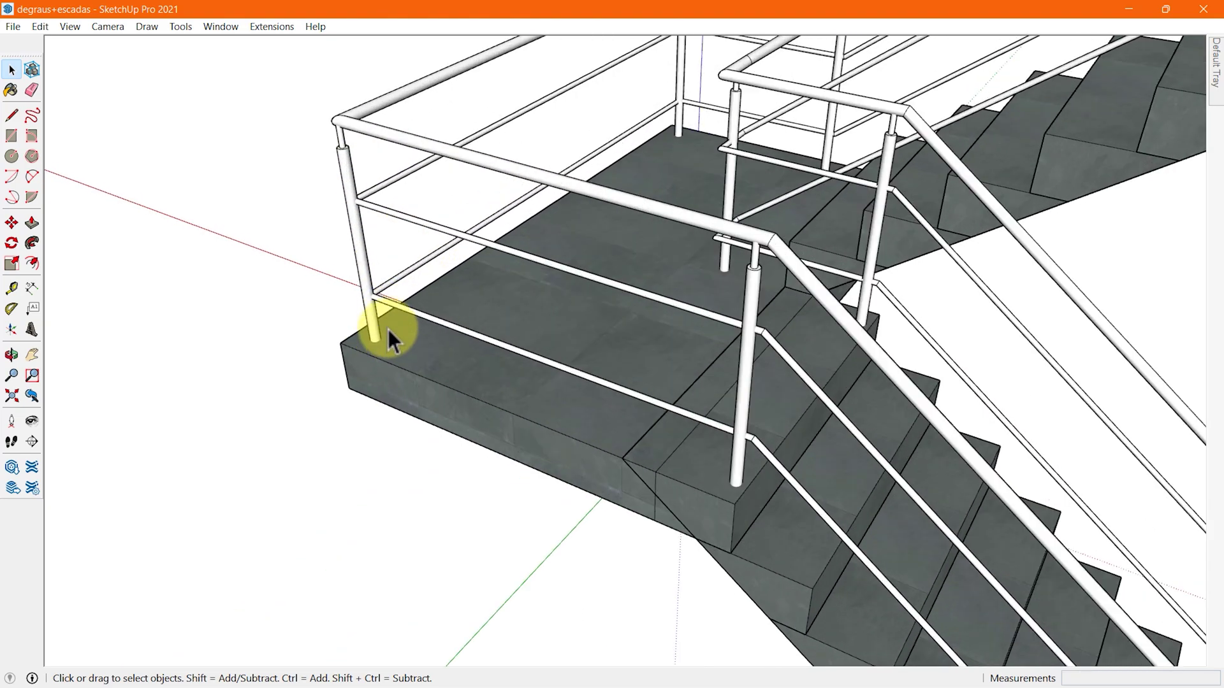
pyautogui.scroll(2, 446, 370)
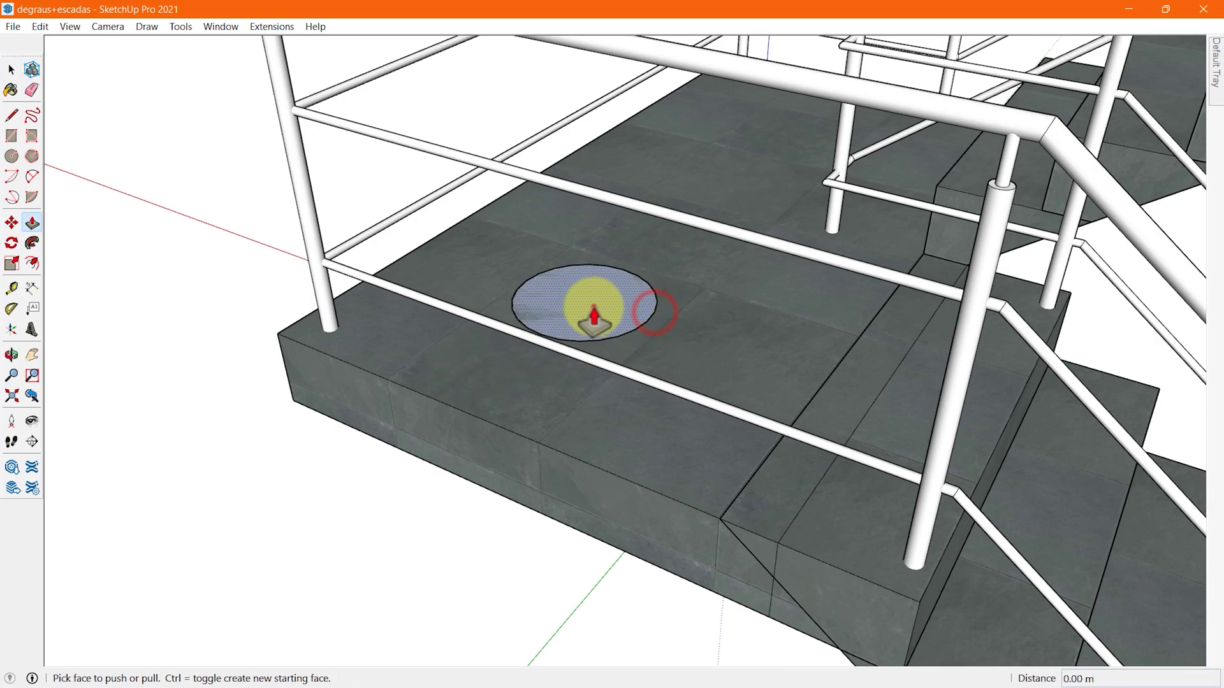
pyautogui.click(594, 308)
pyautogui.click(579, 201)
pyautogui.press('space')
pyautogui.scroll(-2, 592, 383)
pyautogui.moveTo(592, 383); pyautogui.dragTo(562, 486, button='middle')
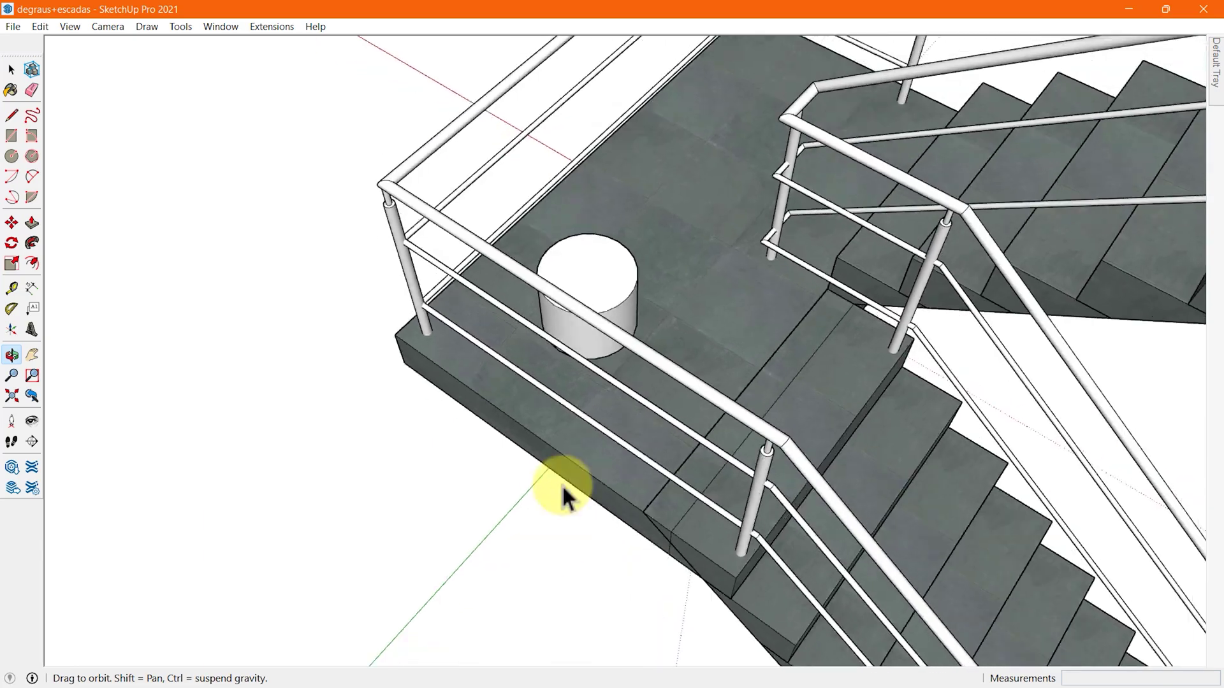
pyautogui.keyDown('shift'); pyautogui.moveTo(697, 344); pyautogui.dragTo(446, 494, button='middle'); pyautogui.keyUp('shift')
pyautogui.hotkey('ctrl', 'z')
pyautogui.hotkey('ctrl', 'z')
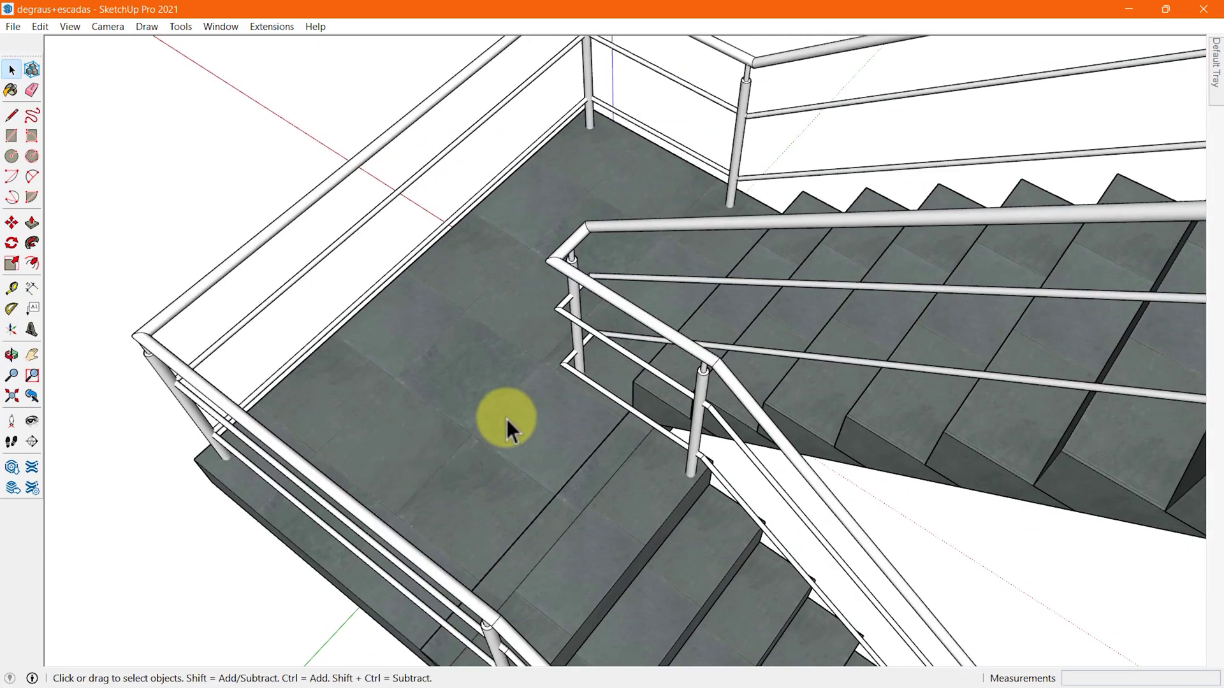
pyautogui.scroll(-5, 506, 419)
pyautogui.moveTo(507, 437); pyautogui.dragTo(694, 373, button='middle')
pyautogui.scroll(5, 376, 449)
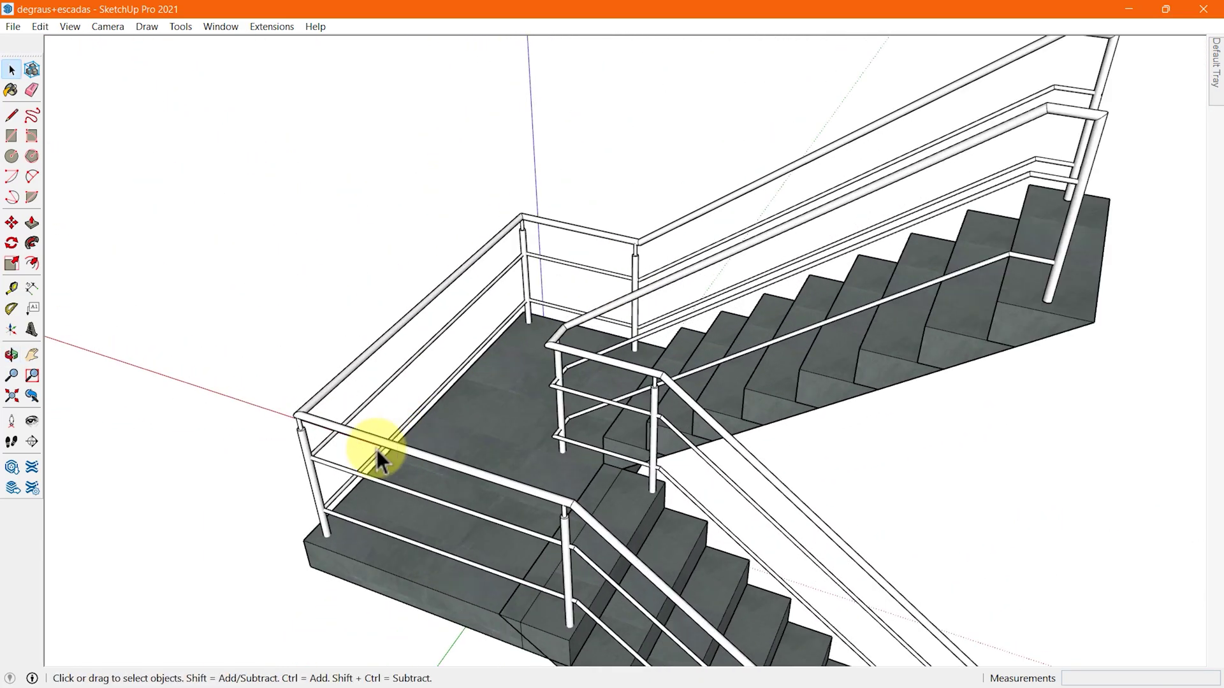
pyautogui.scroll(2, 382, 456)
pyautogui.scroll(2, 417, 464)
pyautogui.click(417, 463)
pyautogui.press('m')
pyautogui.scroll(-6, 469, 347)
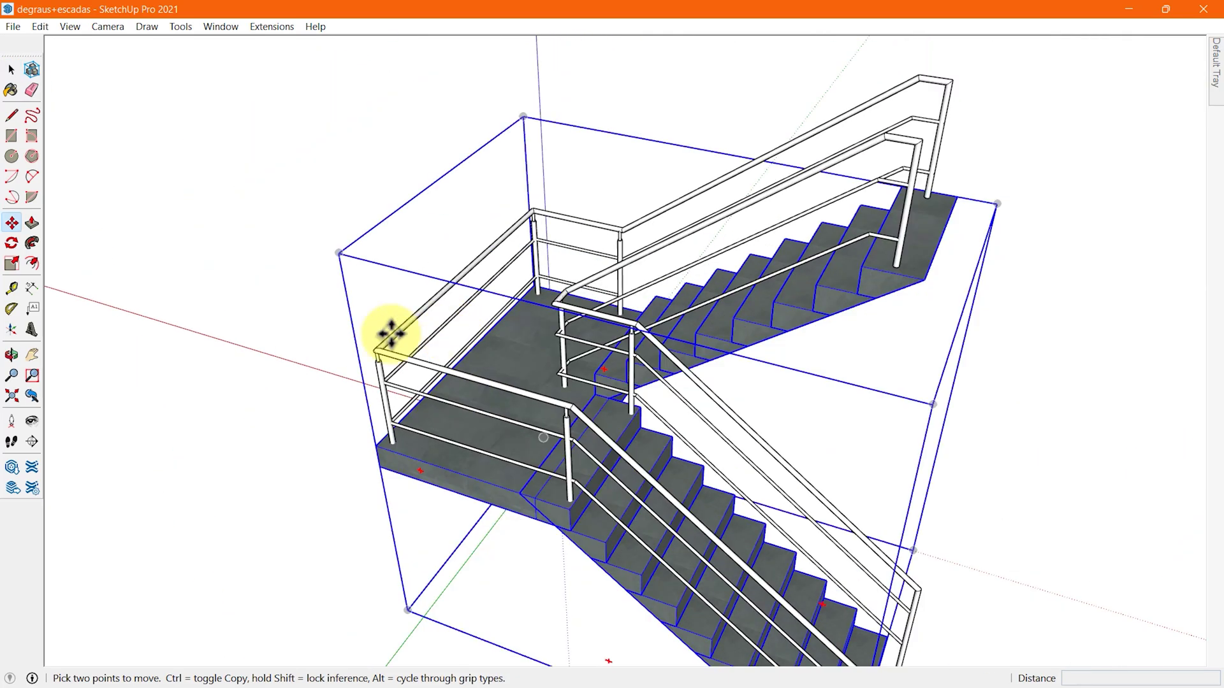
pyautogui.press('space')
pyautogui.click(309, 318)
# Try to move the handrail bar along the landing's outer edge.
pyautogui.scroll(2, 338, 348)
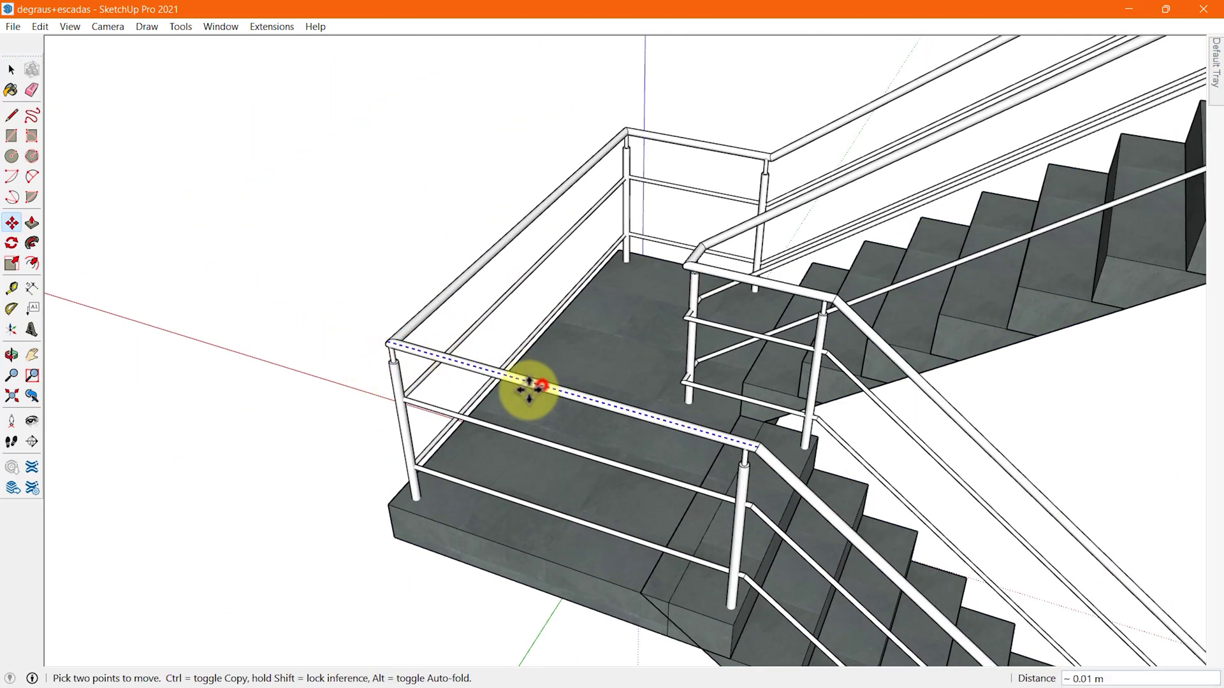
pyautogui.click(487, 431)
pyautogui.moveTo(540, 480); pyautogui.dragTo(472, 259, button='middle')
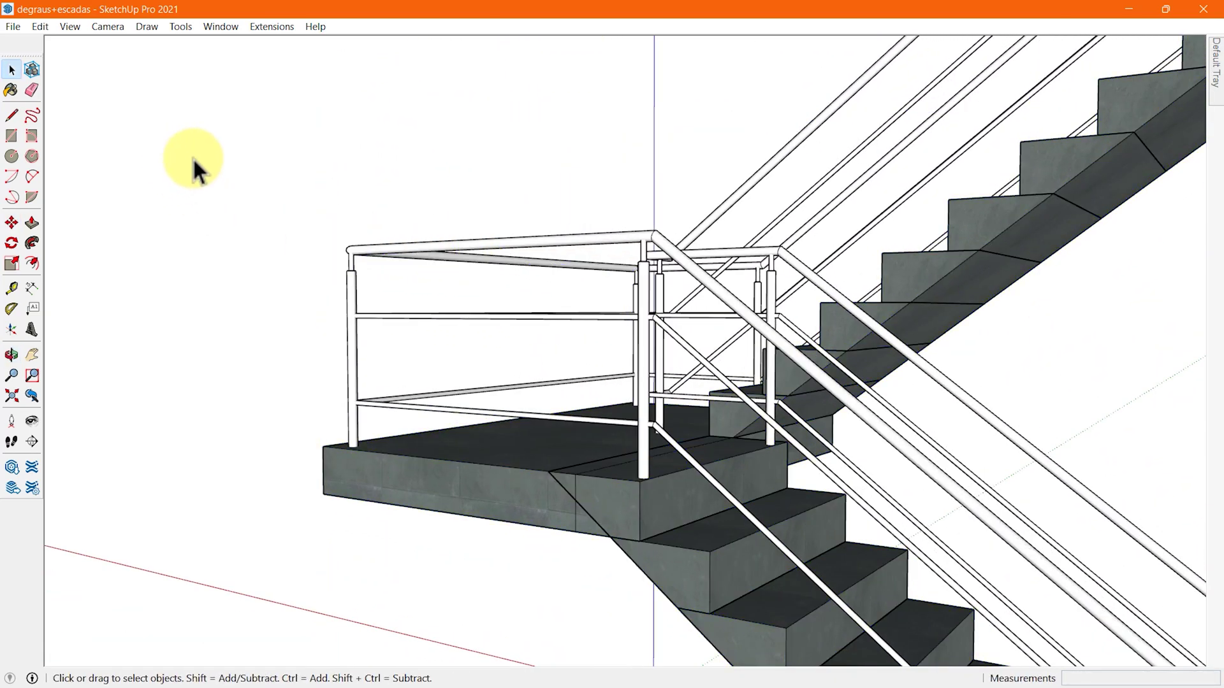
pyautogui.scroll(-5, 377, 370)
pyautogui.moveTo(377, 369); pyautogui.dragTo(596, 555, button='middle')
pyautogui.scroll(2, 538, 477)
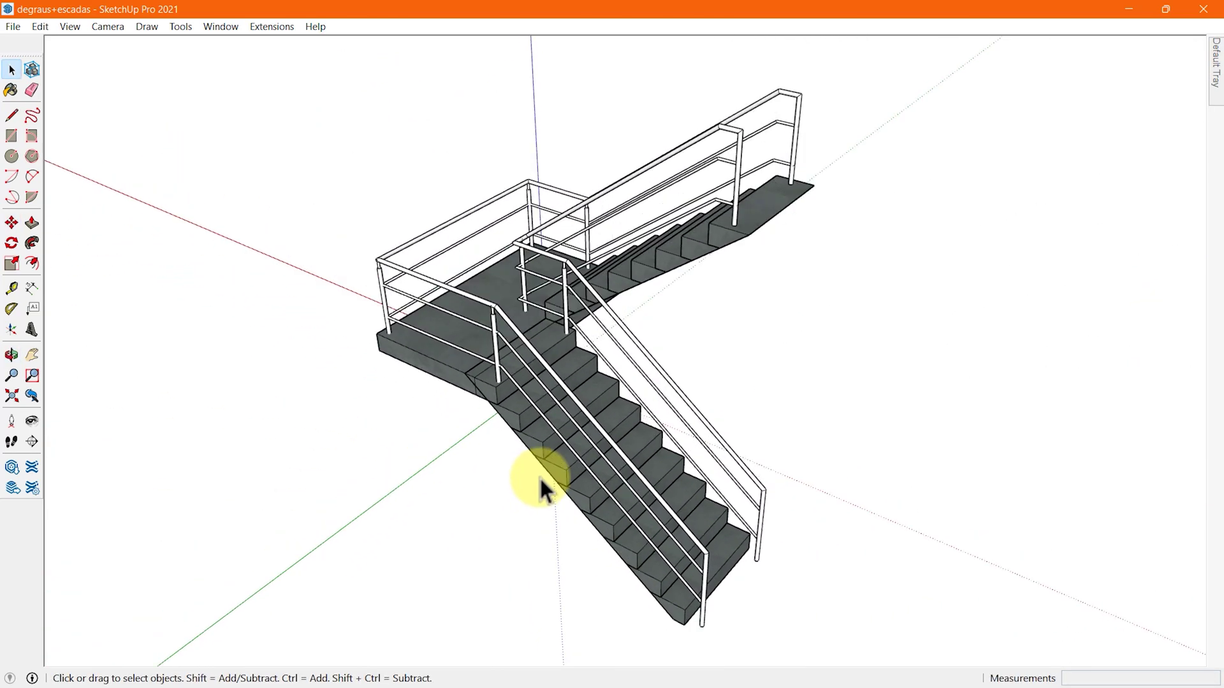
pyautogui.moveTo(540, 477); pyautogui.dragTo(560, 505, button='middle')
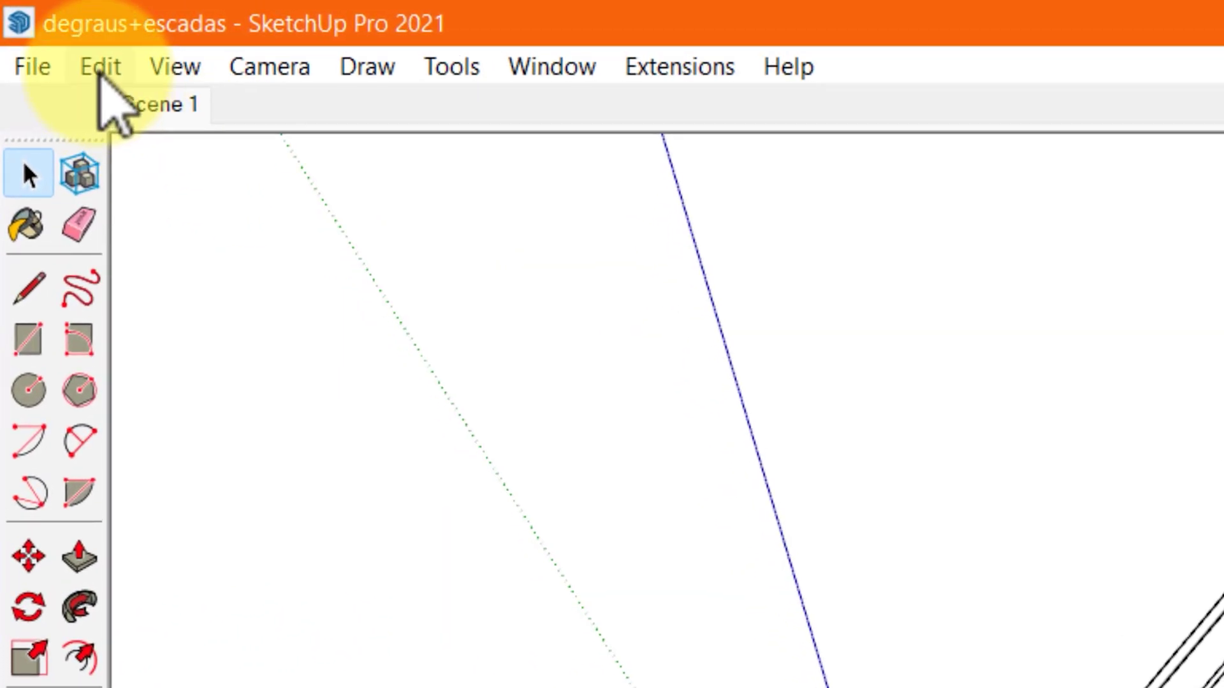
# Undo the recent Hide operations one at a time to bring back the hidden stair steps.
pyautogui.click(100, 67)
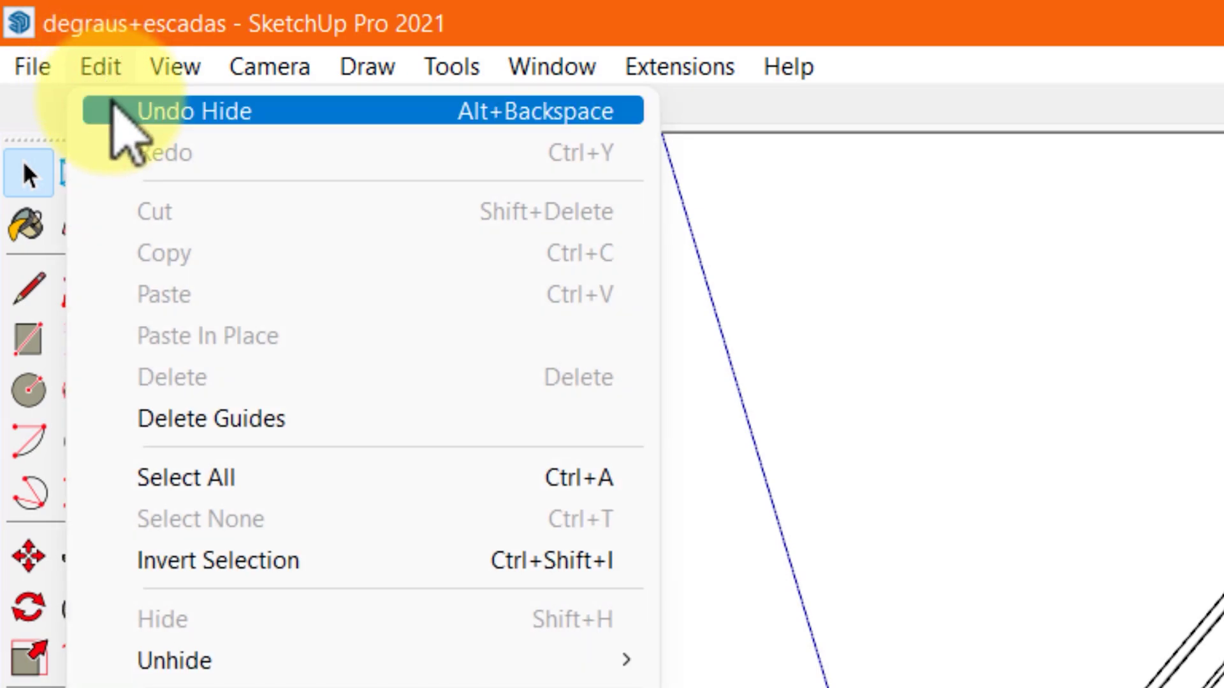
pyautogui.click(401, 112)
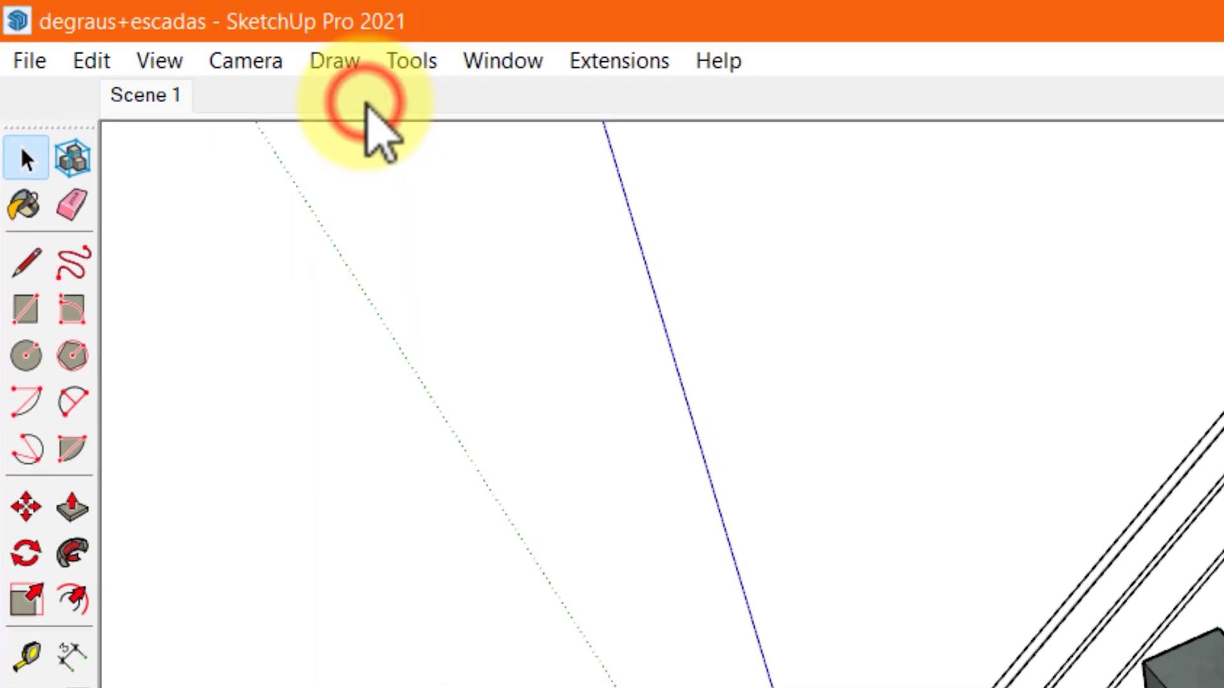
pyautogui.moveTo(848, 611); pyautogui.dragTo(326, 431, button='middle')
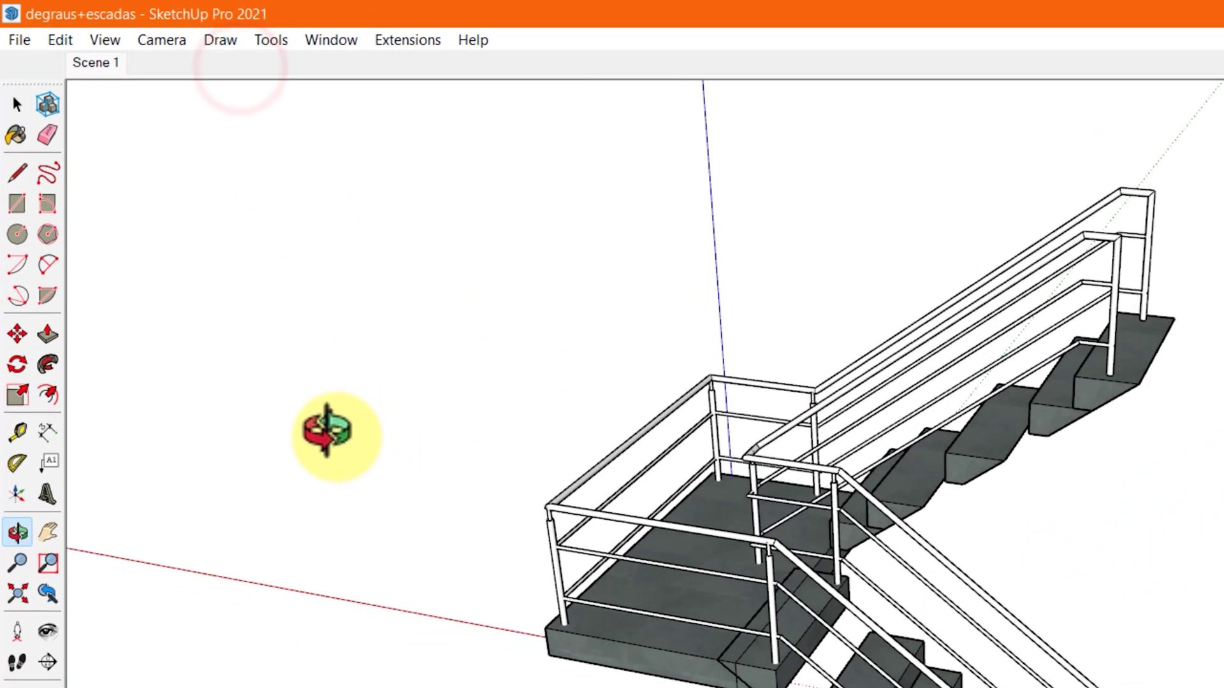
pyautogui.click(68, 43)
pyautogui.click(102, 67)
pyautogui.moveTo(685, 484); pyautogui.dragTo(1026, 564, button='middle')
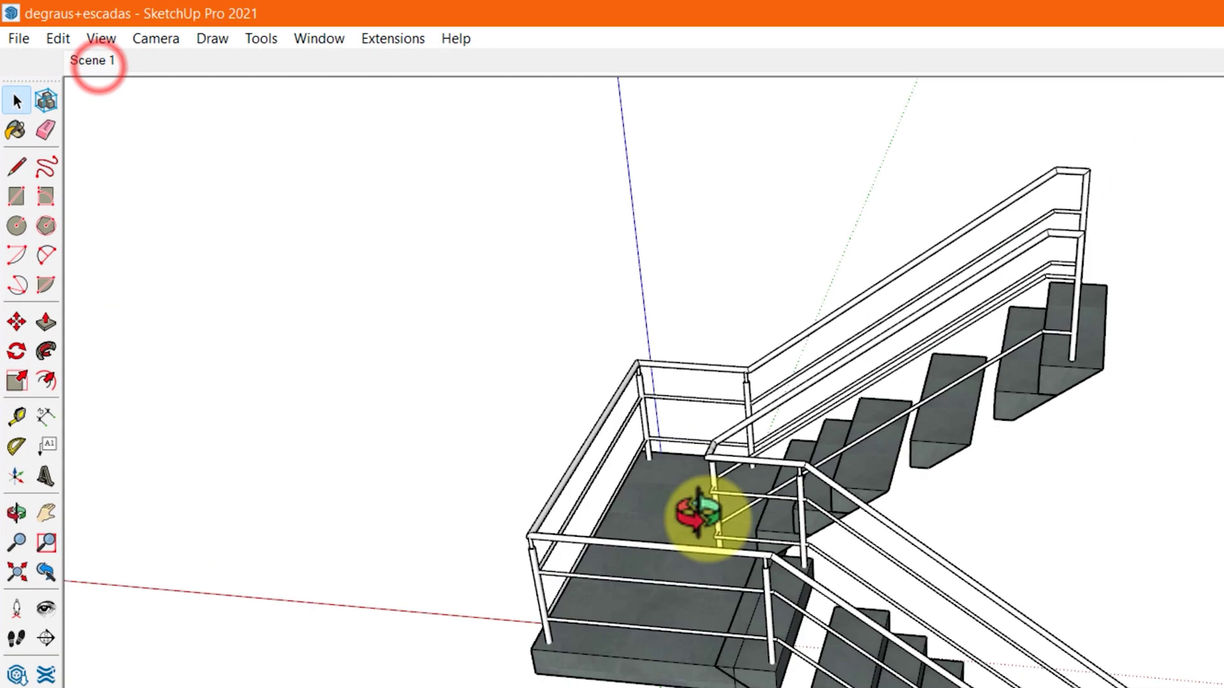
pyautogui.click(58, 40)
pyautogui.click(57, 61)
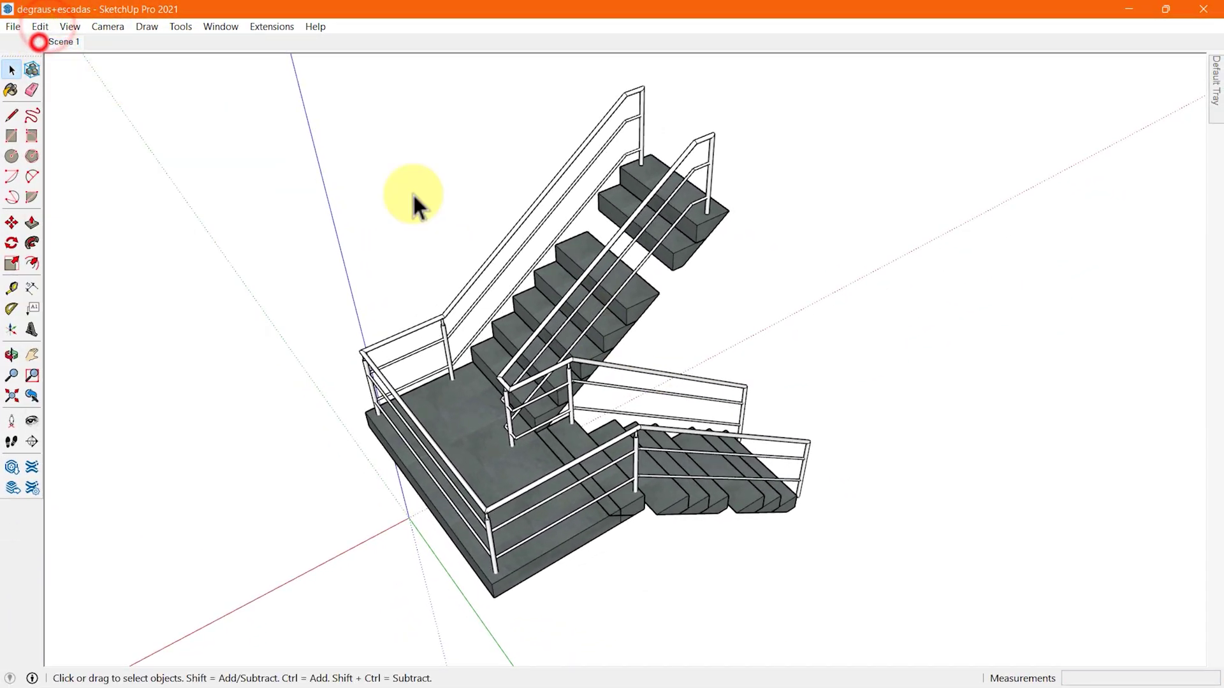
pyautogui.moveTo(414, 204); pyautogui.dragTo(355, 248, button='middle')
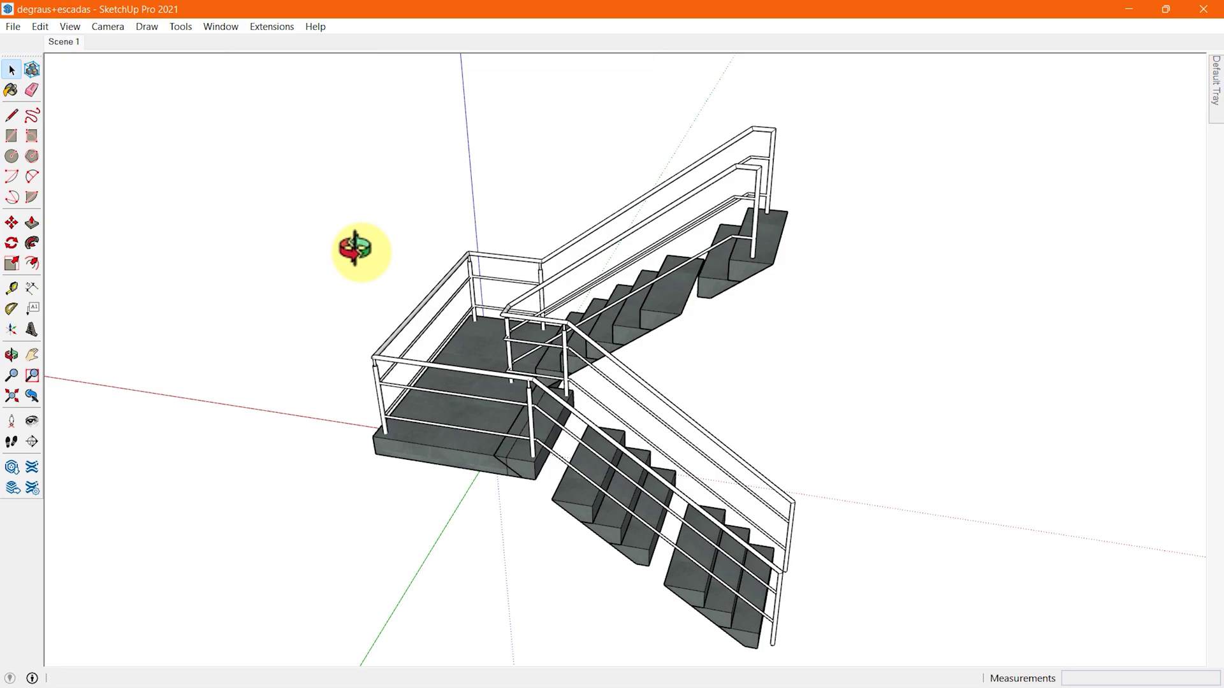
pyautogui.hotkey('ctrl', 'z')
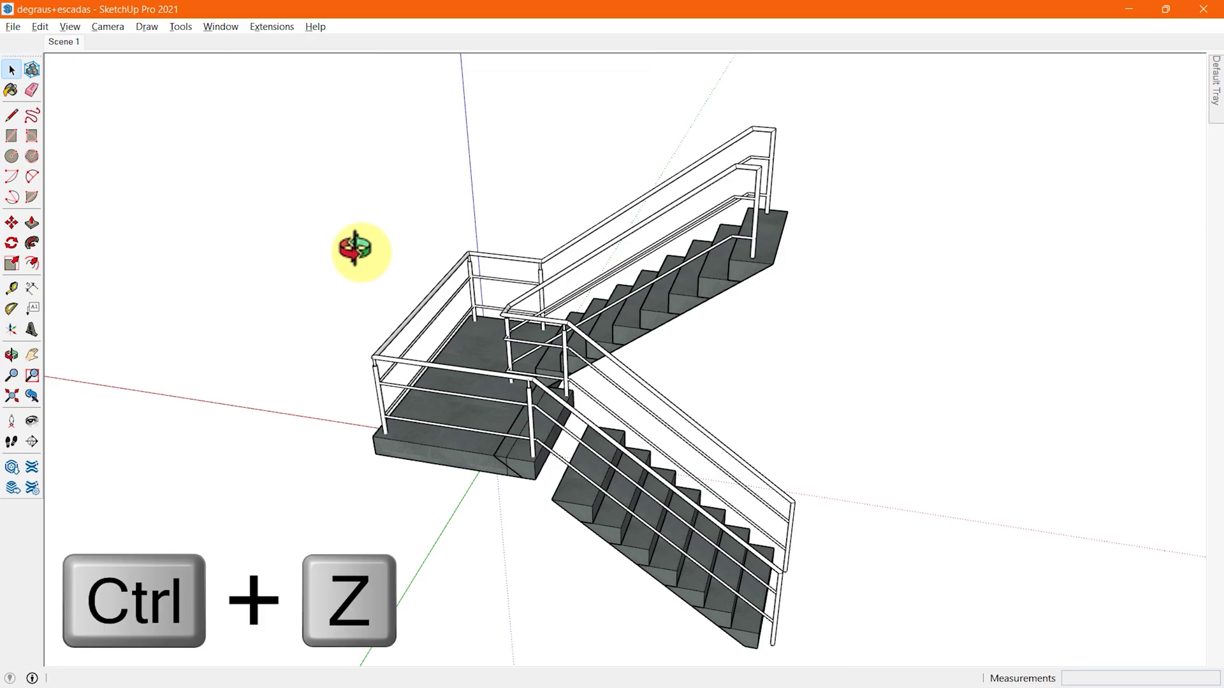
pyautogui.moveTo(355, 248); pyautogui.dragTo(561, 550, button='middle')
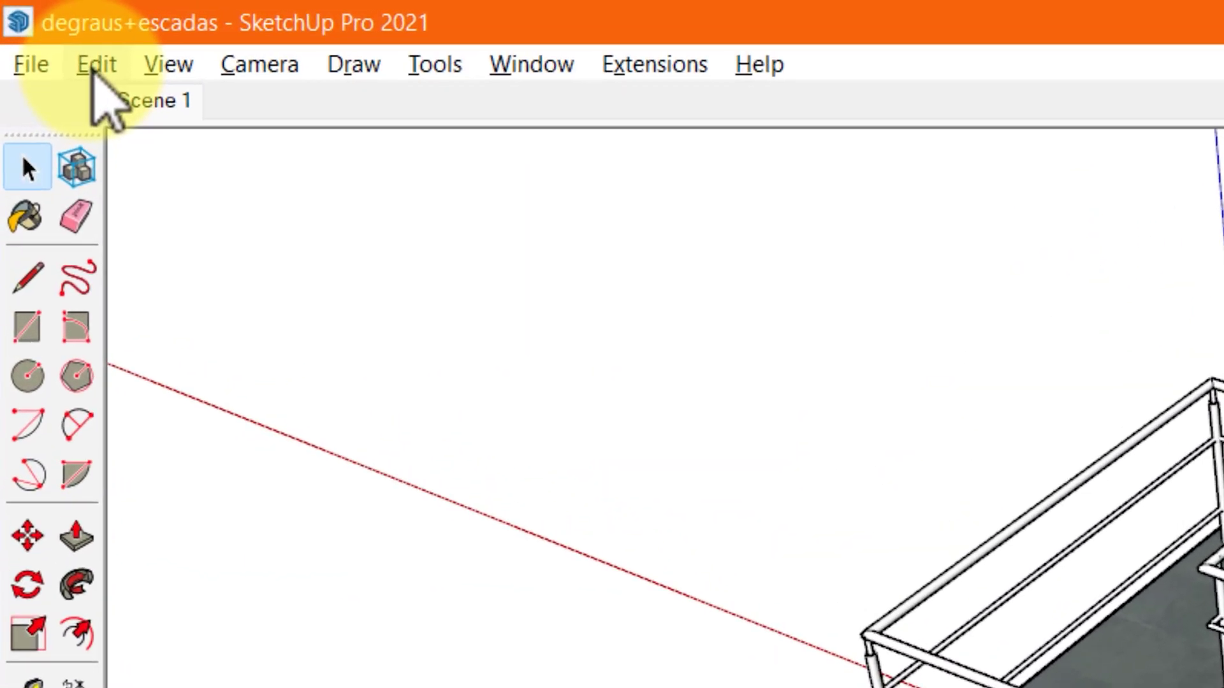
# Redo the undone Hide operations three times to hide the stair steps again.
pyautogui.click(39, 26)
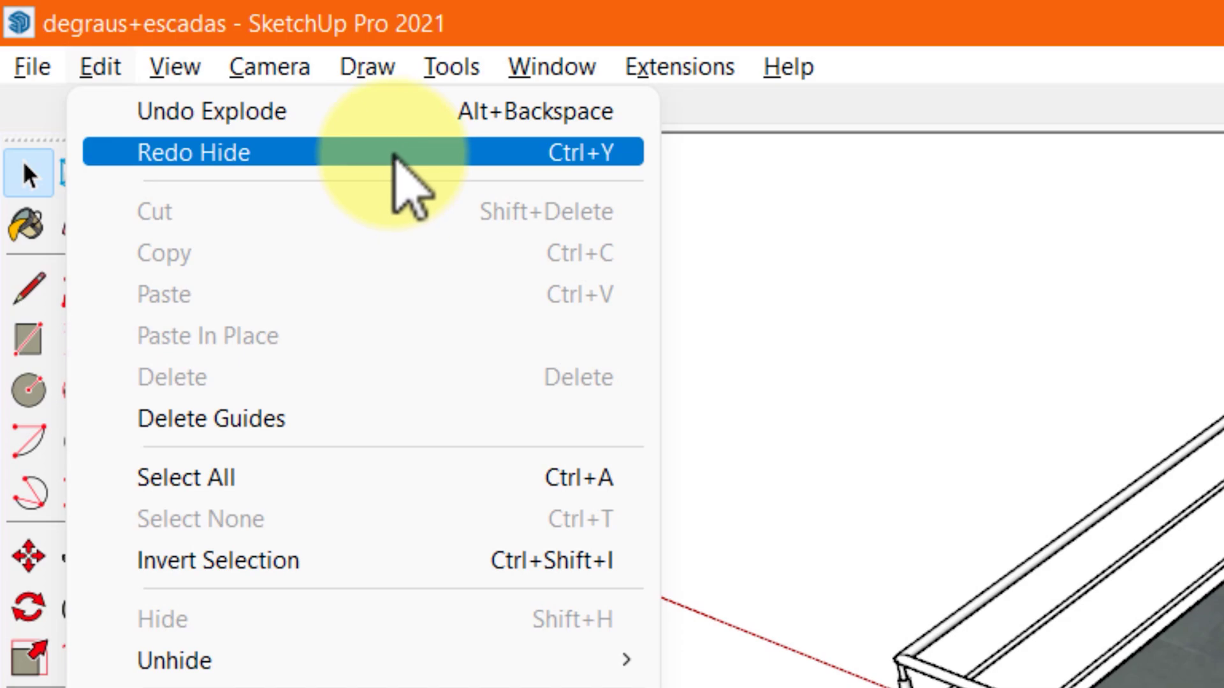
pyautogui.click(394, 155)
pyautogui.click(96, 63)
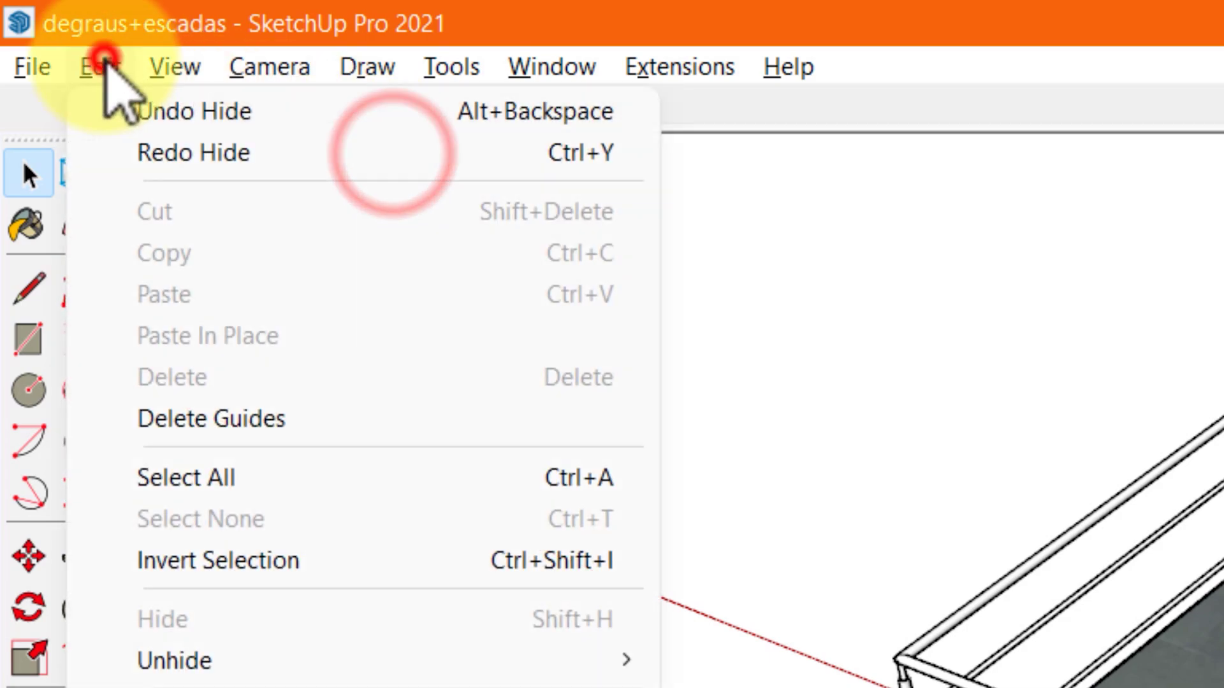
pyautogui.click(379, 156)
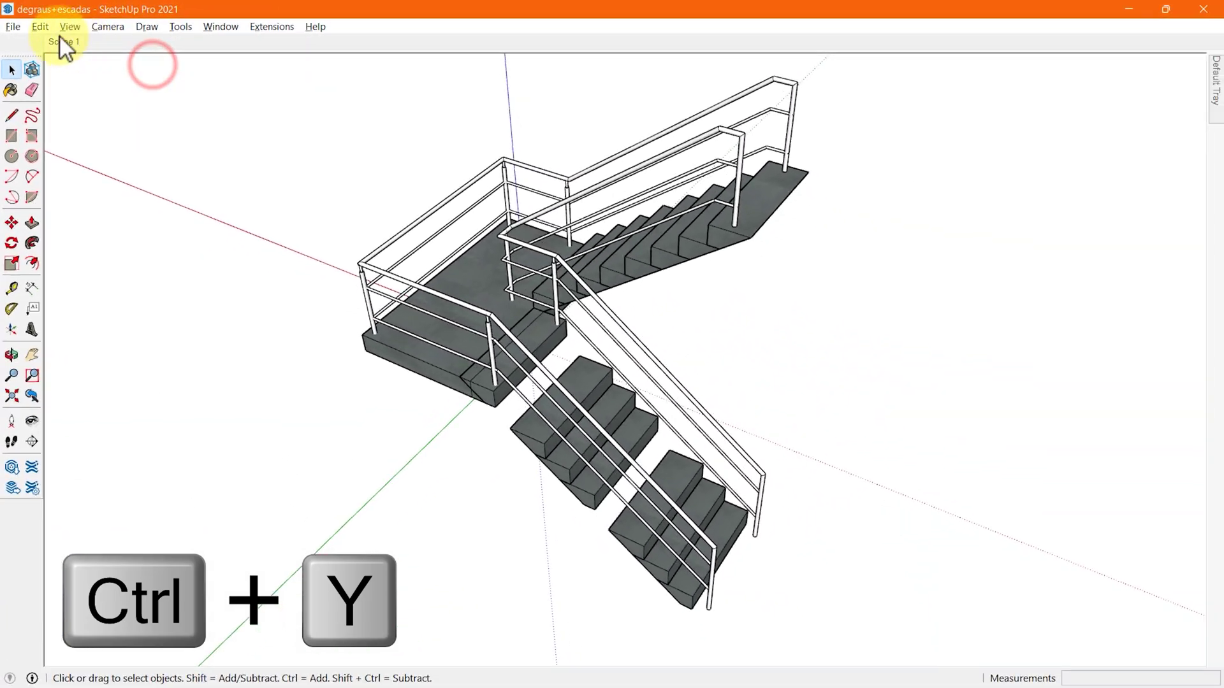
pyautogui.click(40, 28)
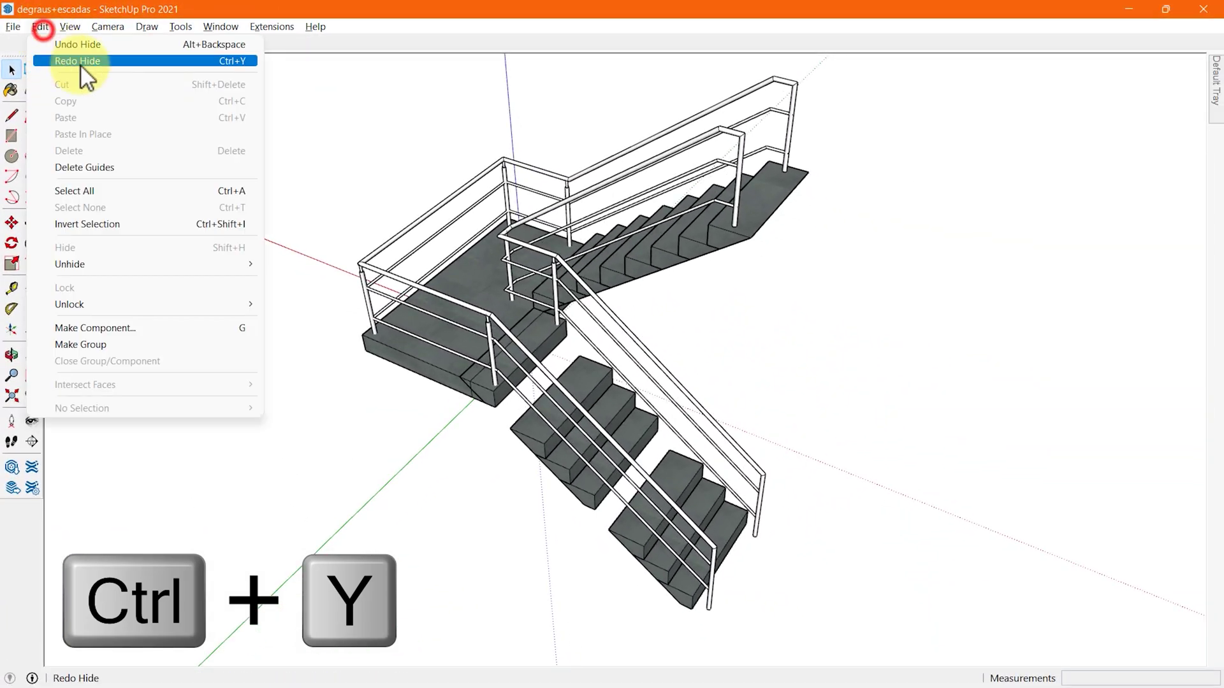
pyautogui.click(140, 62)
pyautogui.moveTo(281, 250); pyautogui.dragTo(641, 394, button='middle')
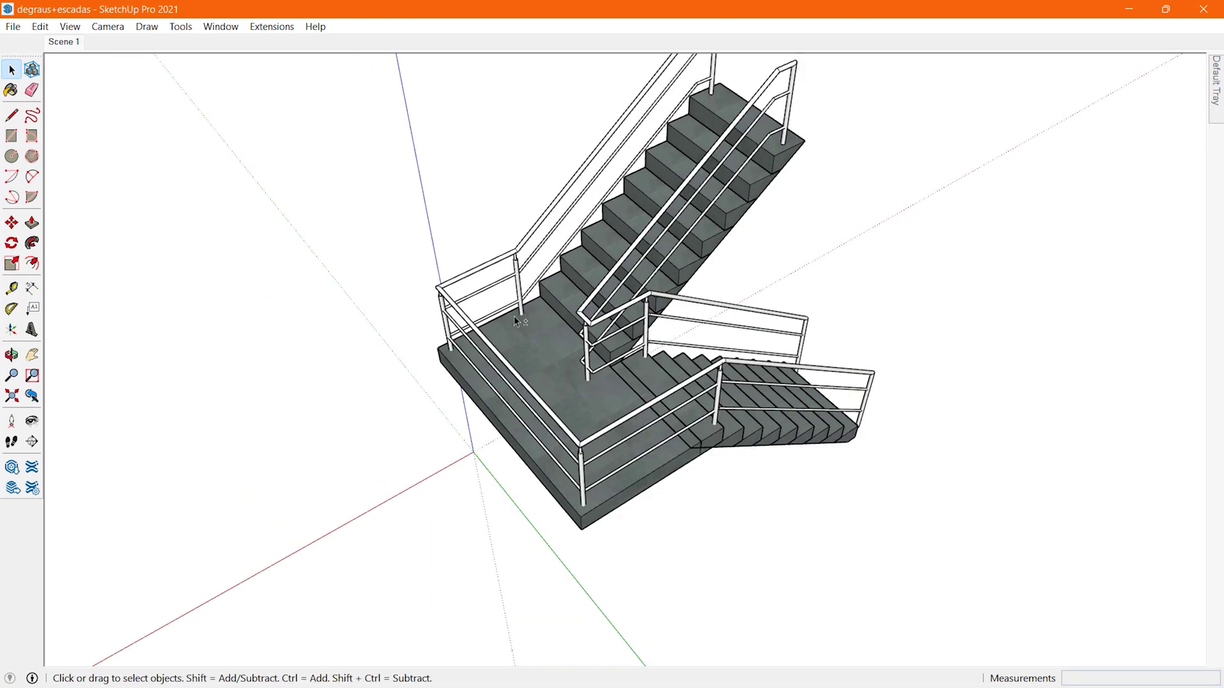
# Undo the removal of the stairs and the railing pieces.
pyautogui.moveTo(514, 315); pyautogui.dragTo(484, 349, button='middle')
pyautogui.scroll(2, 450, 350)
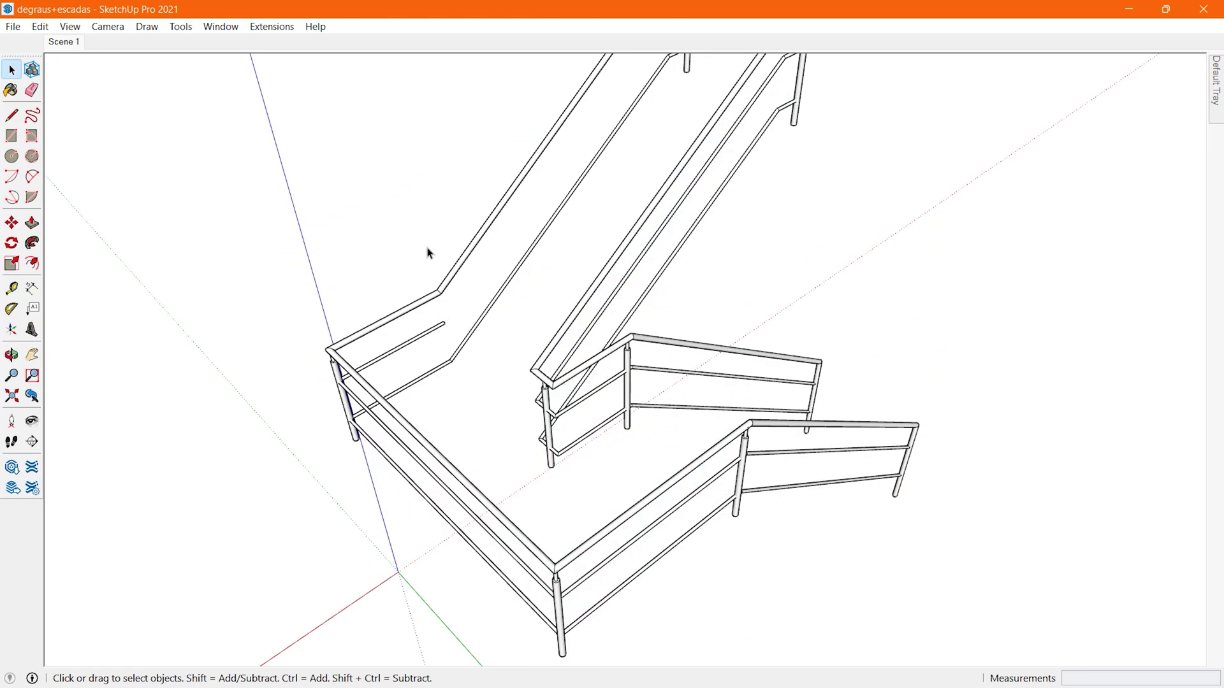
pyautogui.scroll(-3, 528, 314)
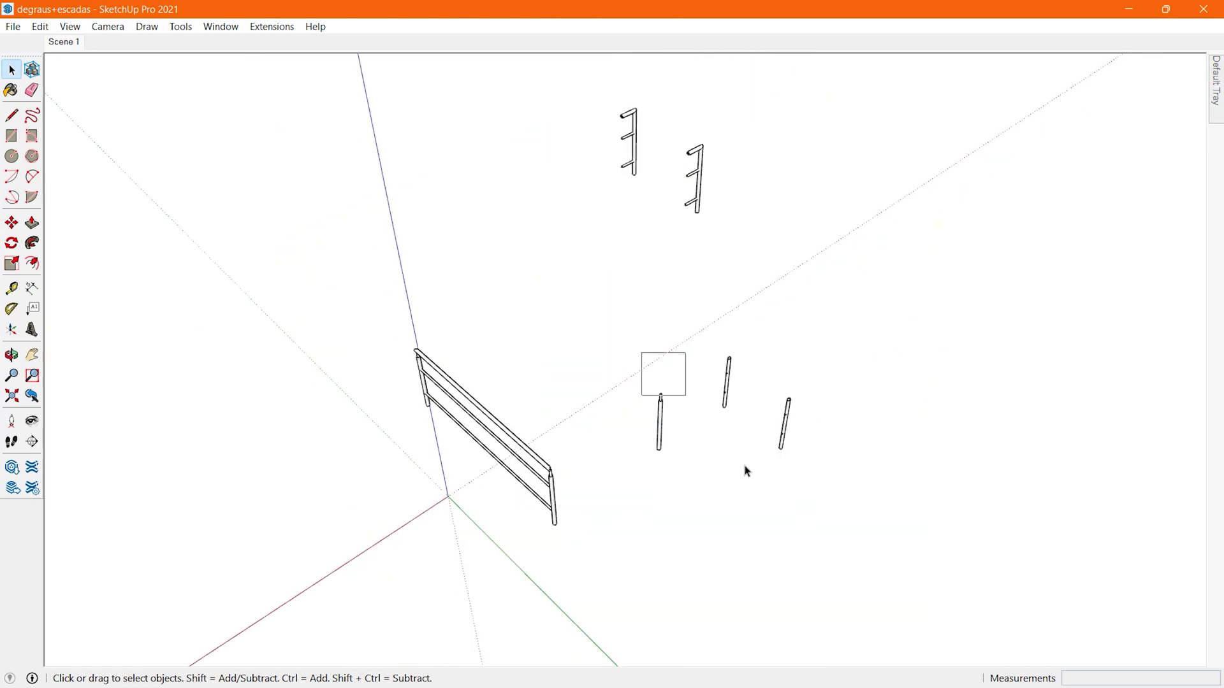
pyautogui.hotkey('ctrl', 'z')
pyautogui.click(70, 42)
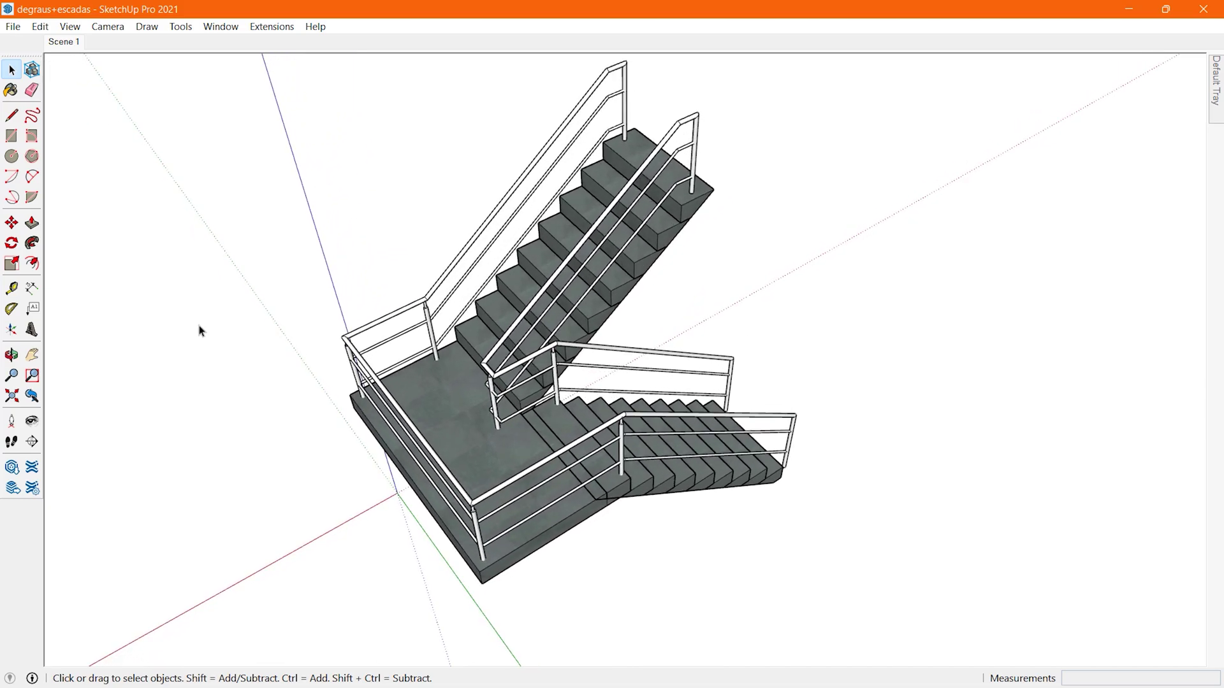
# Erase the stair and landing group, and undo the erasure.
pyautogui.scroll(4, 414, 405)
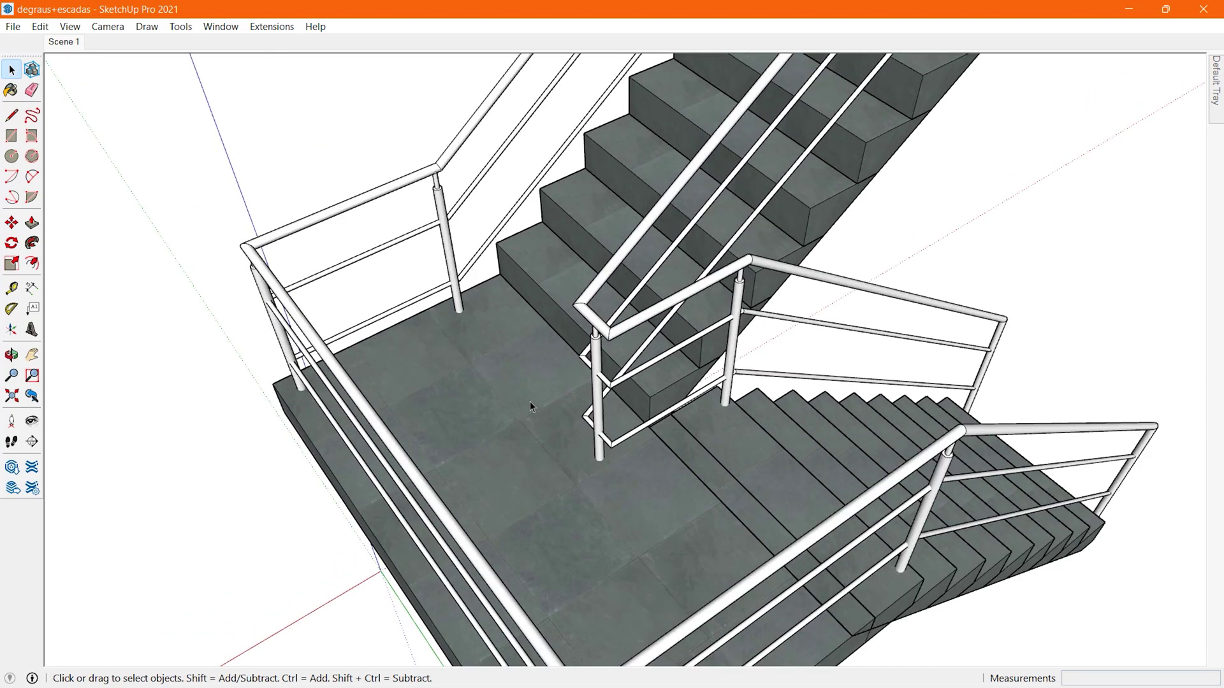
pyautogui.rightClick(494, 344)
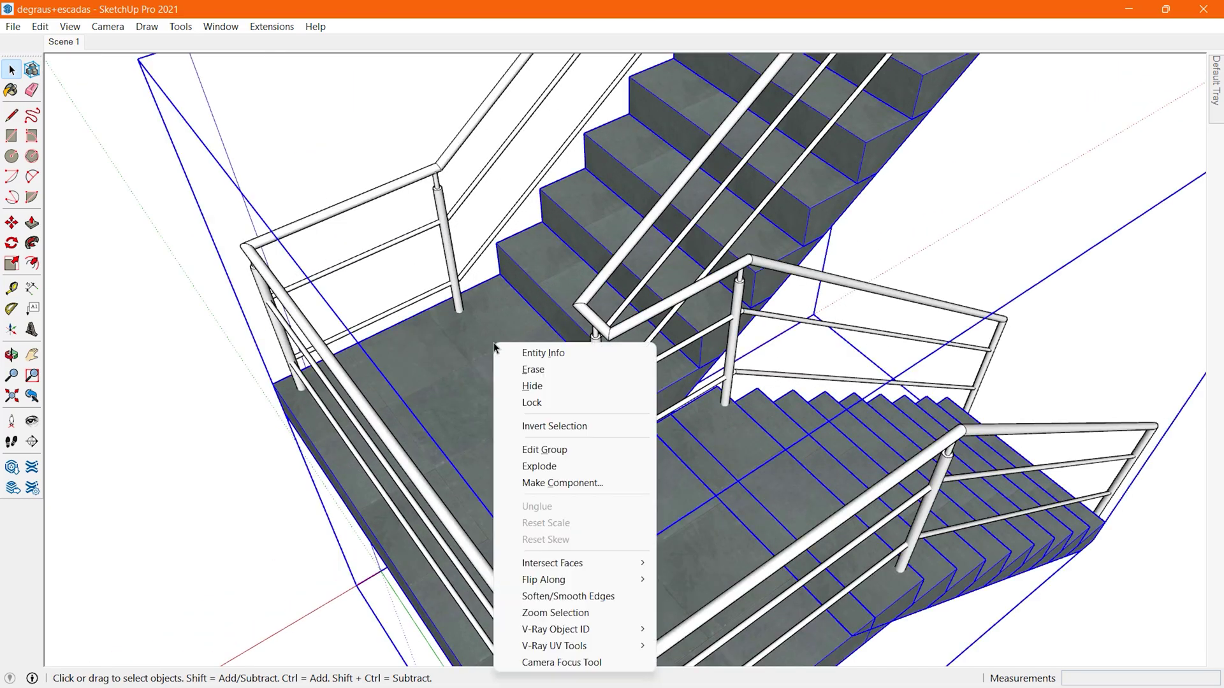
pyautogui.click(555, 371)
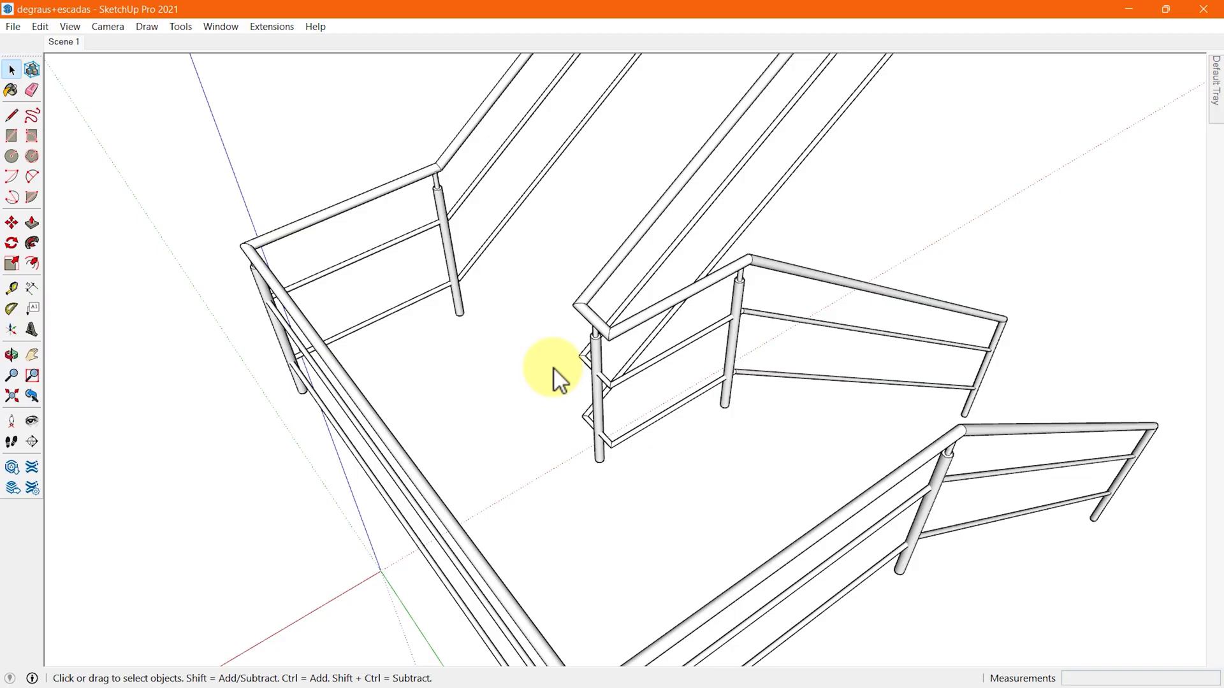
pyautogui.hotkey('ctrl', 'z')
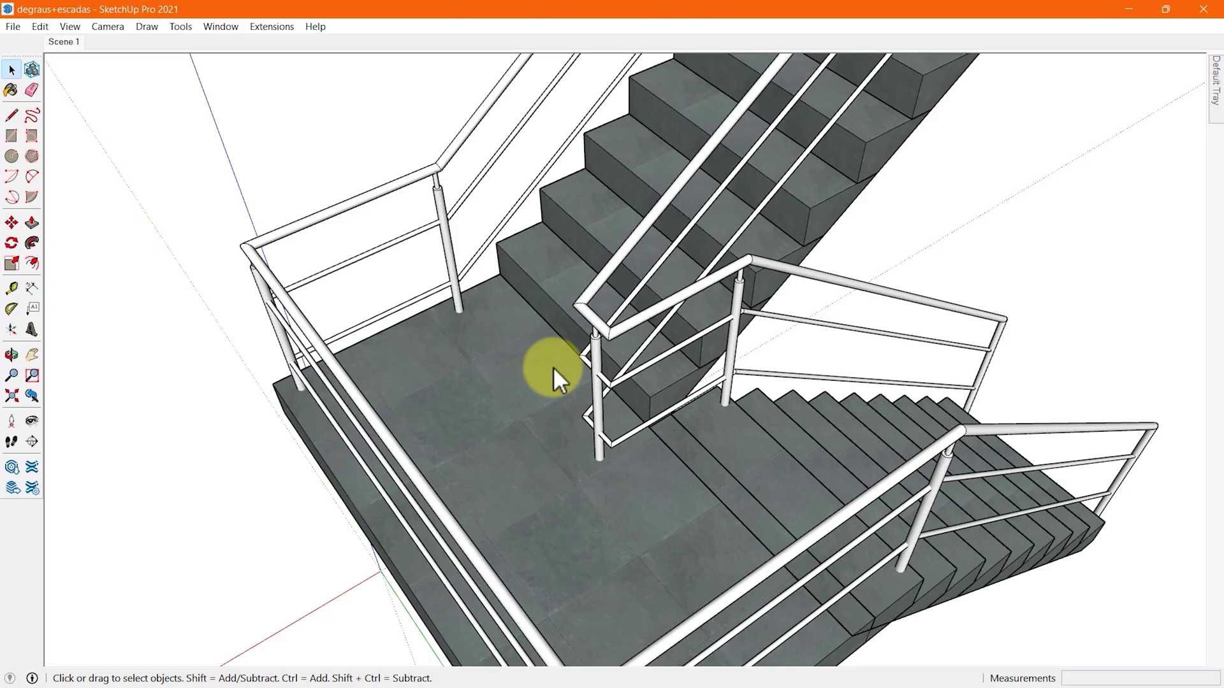
# Erase the short railing section at the landing beside the upper flight, and undo the erasure.
pyautogui.scroll(5, 241, 251)
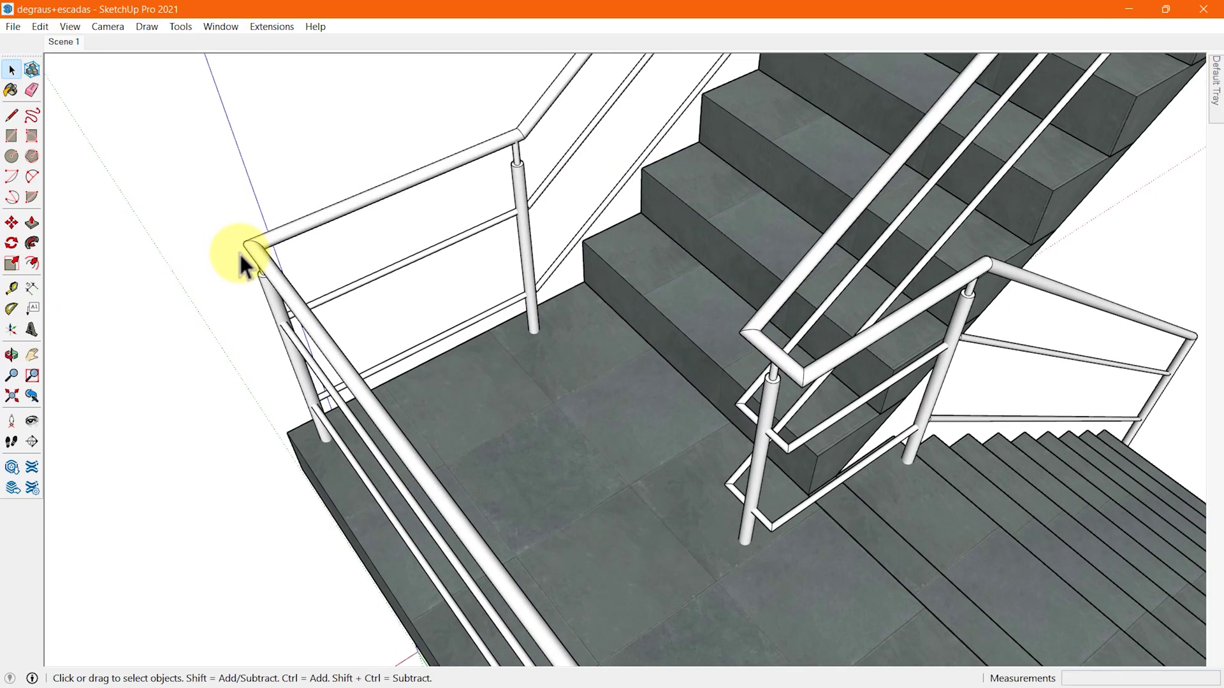
pyautogui.rightClick(258, 243)
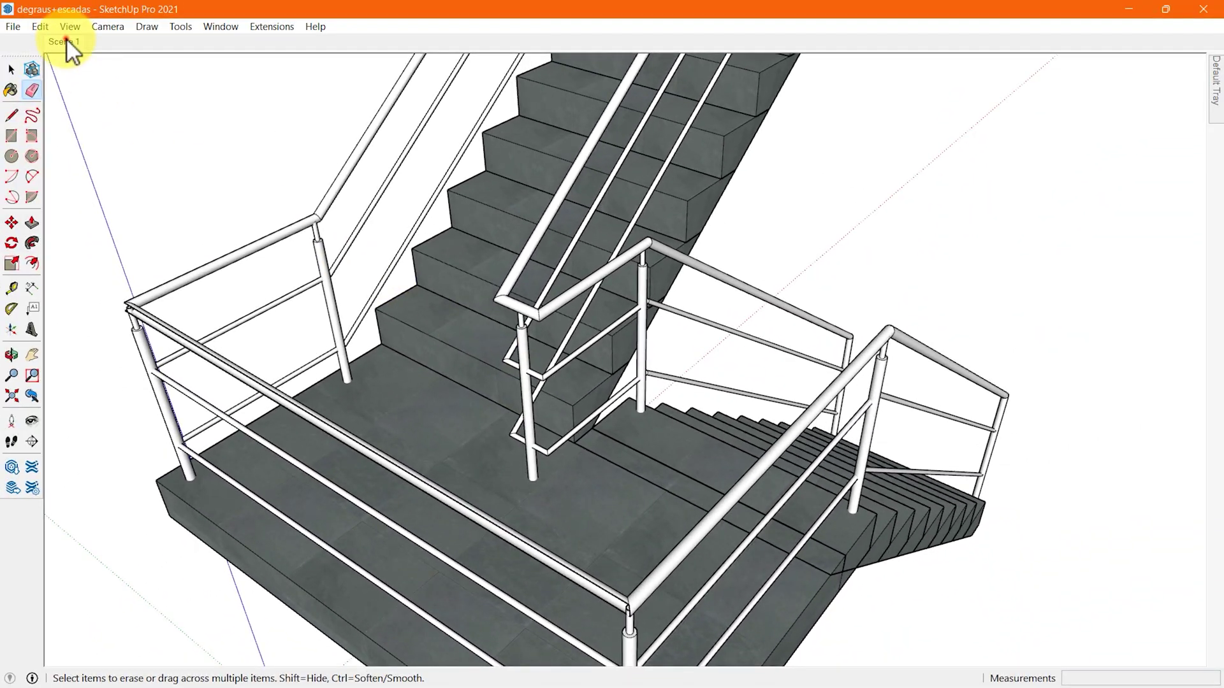
pyautogui.click(64, 40)
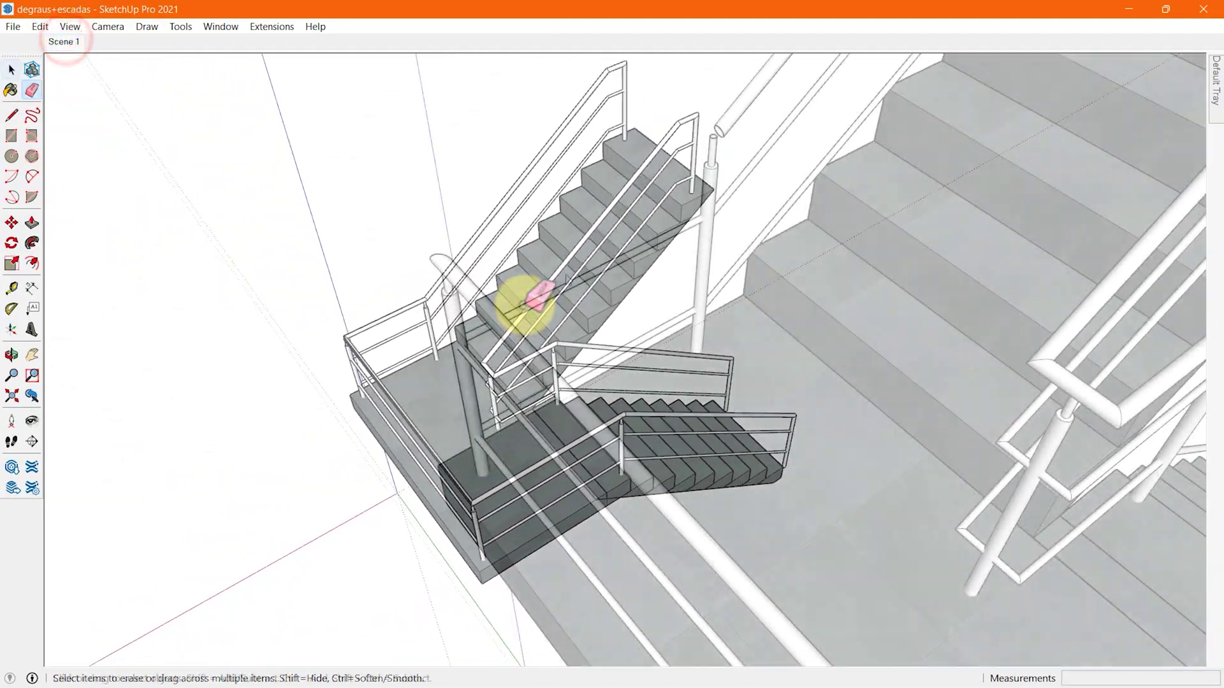
pyautogui.press('space')
pyautogui.moveTo(377, 217); pyautogui.dragTo(646, 402)
pyautogui.scroll(6, 605, 242)
pyautogui.rightClick(610, 221)
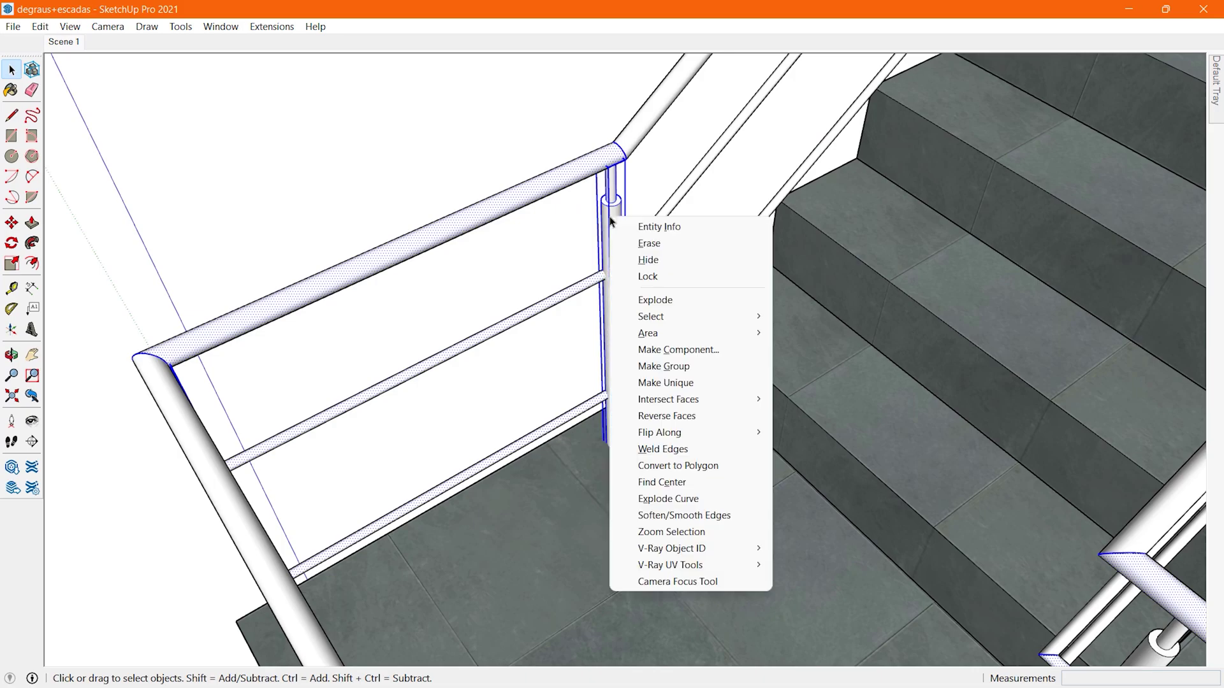
pyautogui.click(691, 243)
pyautogui.scroll(-8, 475, 279)
pyautogui.hotkey('ctrl', 'z')
# Delete the stairs and the railing along the outer side of the upper flight, and undo the deletions.
pyautogui.moveTo(496, 327)
pyautogui.mouseDown(button='middle')
pyautogui.moveTo(436, 395)
pyautogui.moveTo(526, 312)
pyautogui.mouseUp(button='middle')
pyautogui.scroll(4, 498, 331)
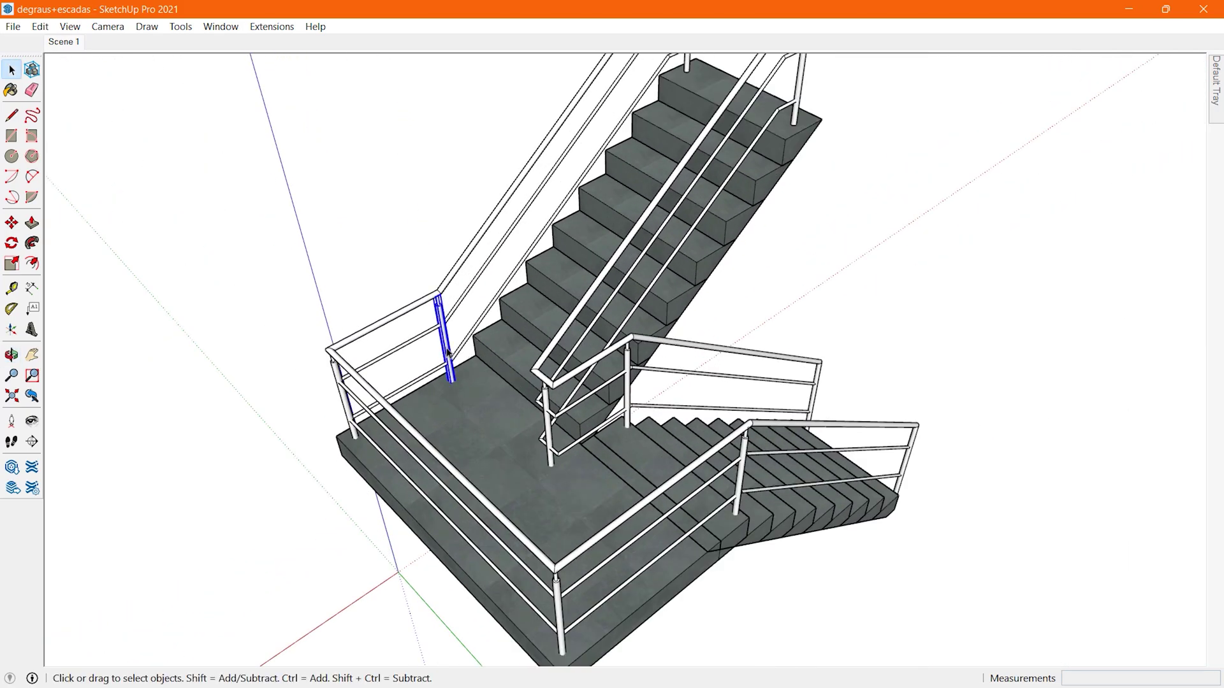
pyautogui.click(486, 361)
pyautogui.press('Delete')
pyautogui.scroll(-3, 542, 347)
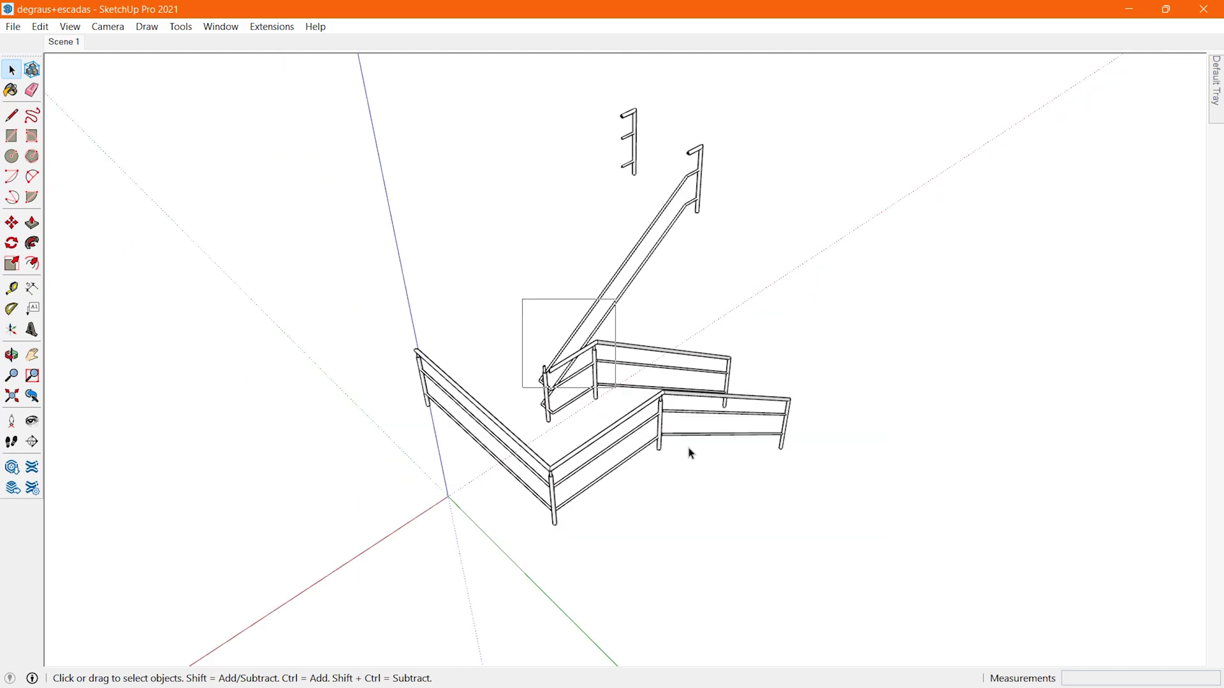
pyautogui.hotkey('ctrl', 'z')
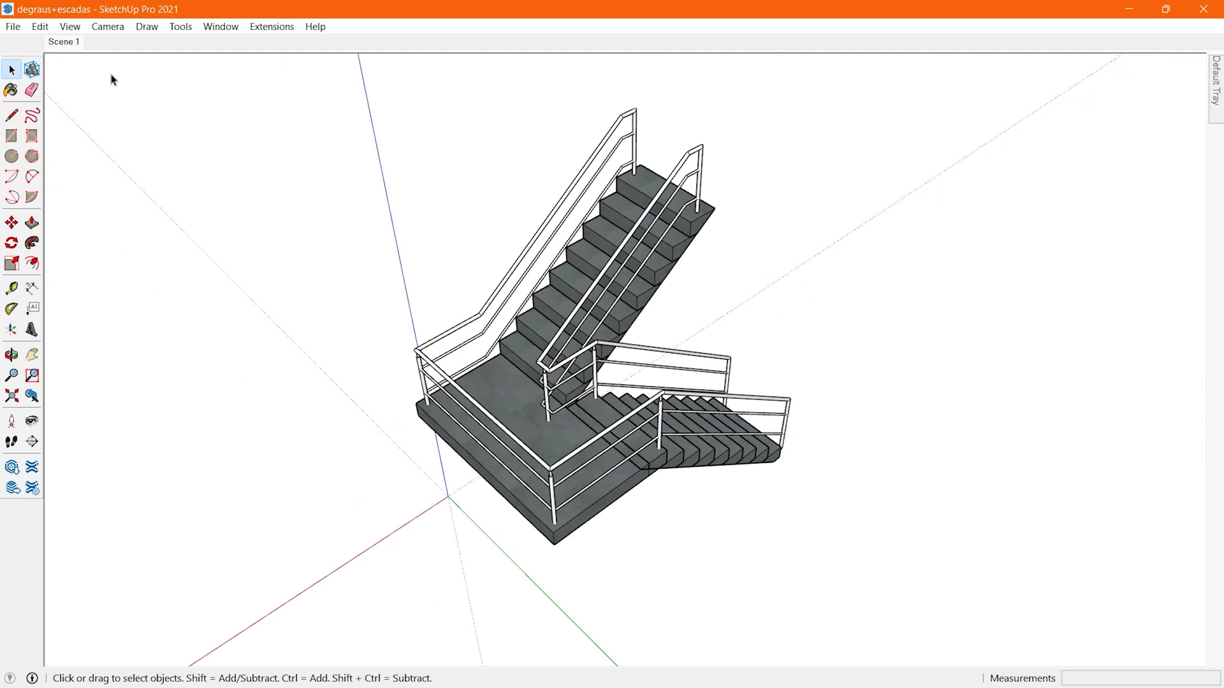
# Erase the whole stair group once more from a closer view of the landing, and undo its removal.
pyautogui.scroll(3, 449, 169)
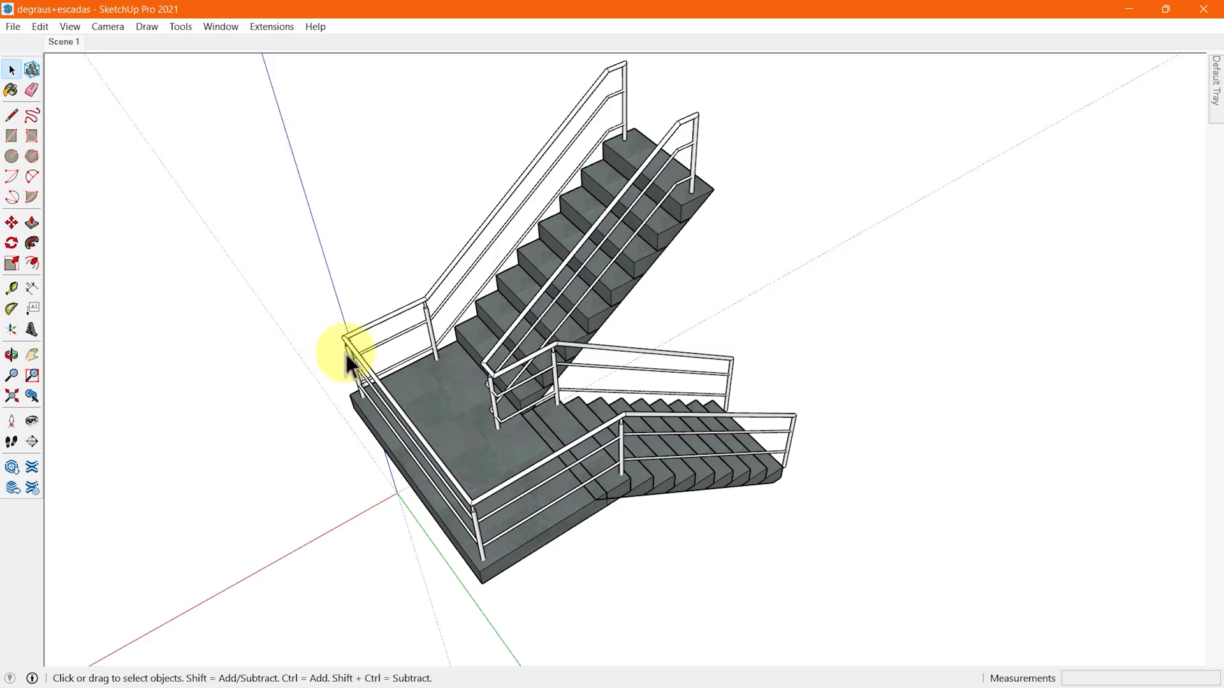
pyautogui.scroll(2, 304, 397)
pyautogui.scroll(2, 618, 233)
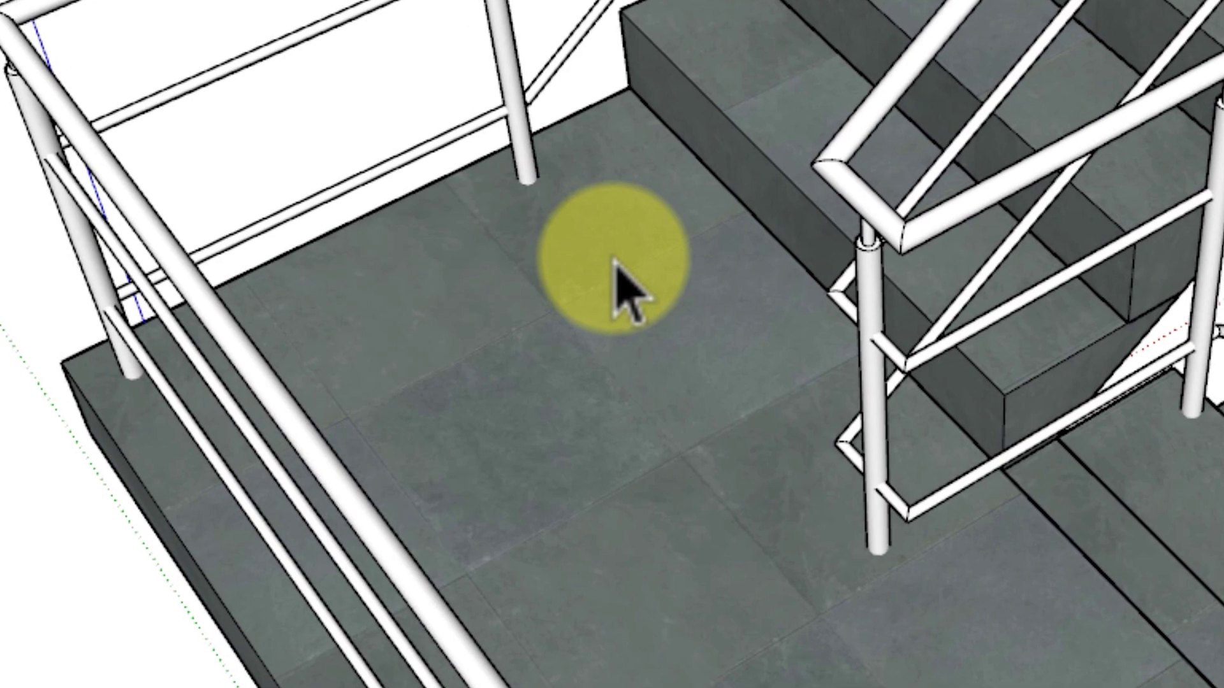
pyautogui.rightClick(508, 330)
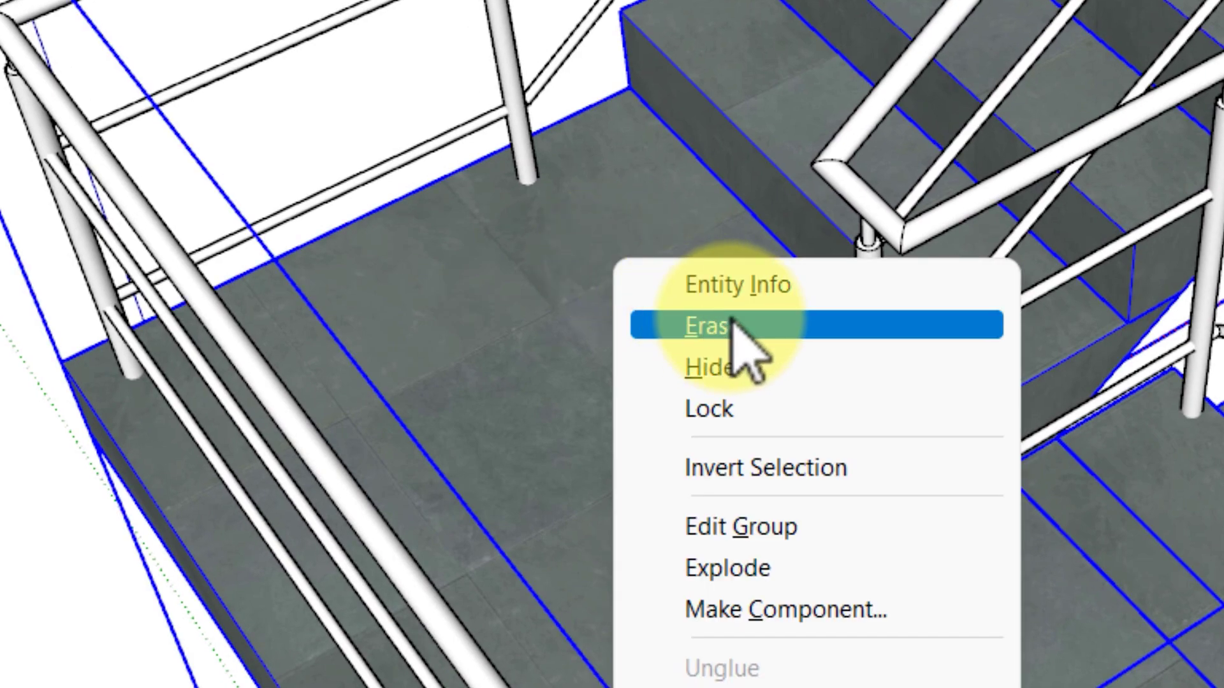
pyautogui.click(765, 330)
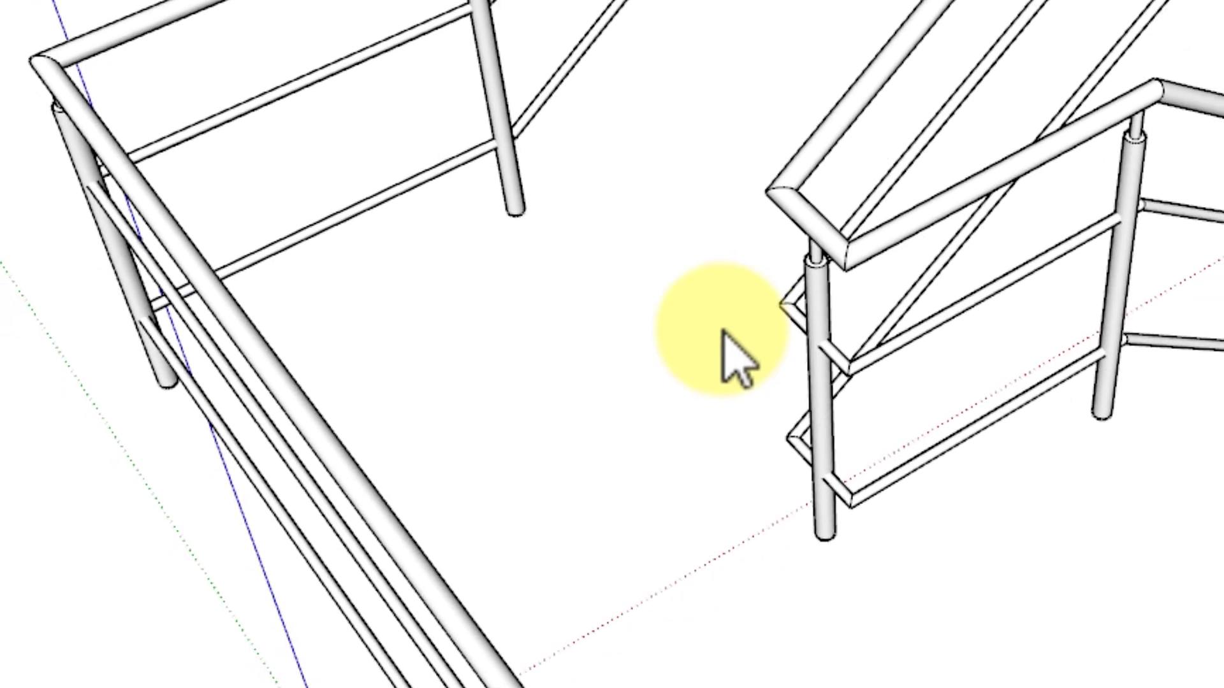
pyautogui.hotkey('ctrl', 'z')
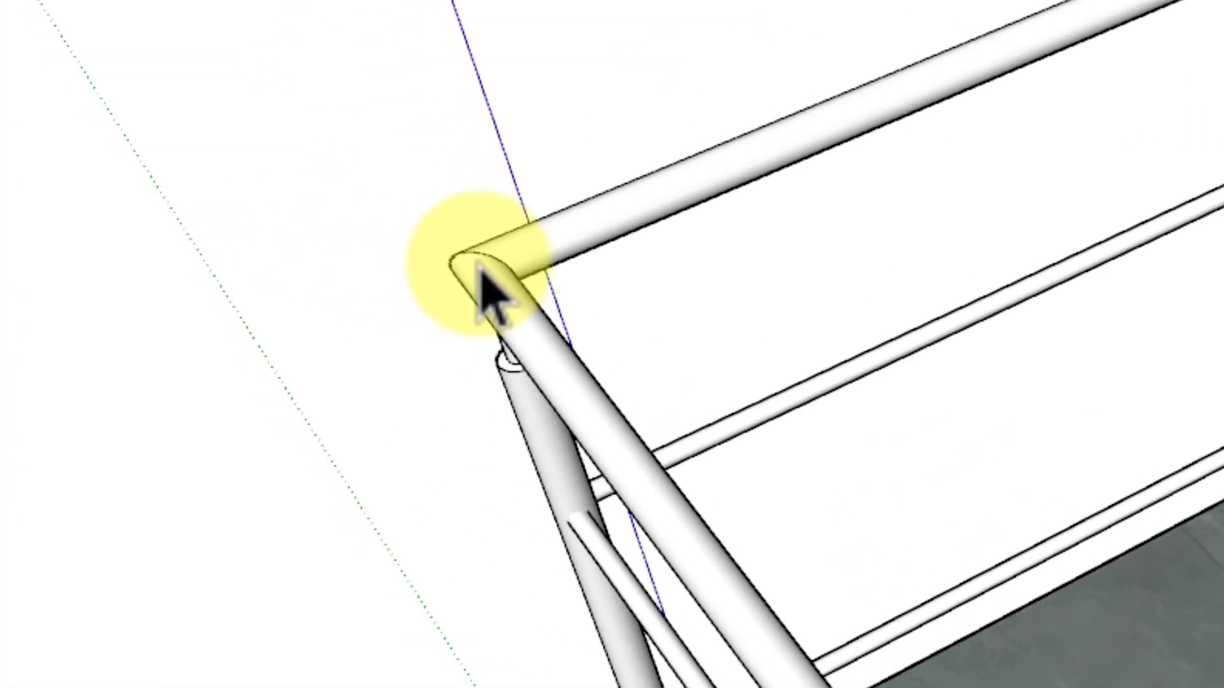
# Erase the top handrail bar along the landing's short side, and undo the erasure.
pyautogui.rightClick(491, 269)
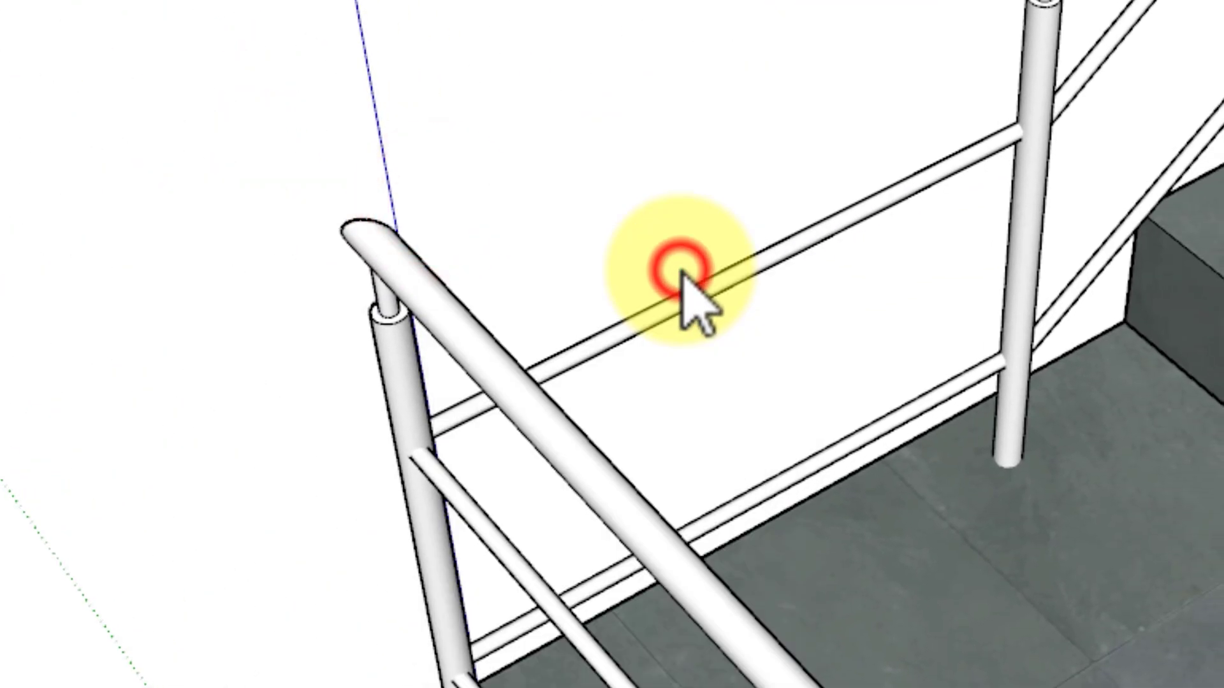
pyautogui.hotkey('ctrl', 'z')
pyautogui.scroll(-2, 864, 351)
pyautogui.scroll(-2, 283, 287)
# Delete the landing post, the stairs and several railing pieces one after another, and undo the deletions.
pyautogui.moveTo(208, 120); pyautogui.dragTo(873, 590)
pyautogui.scroll(5, 511, 210)
pyautogui.rightClick(431, 175)
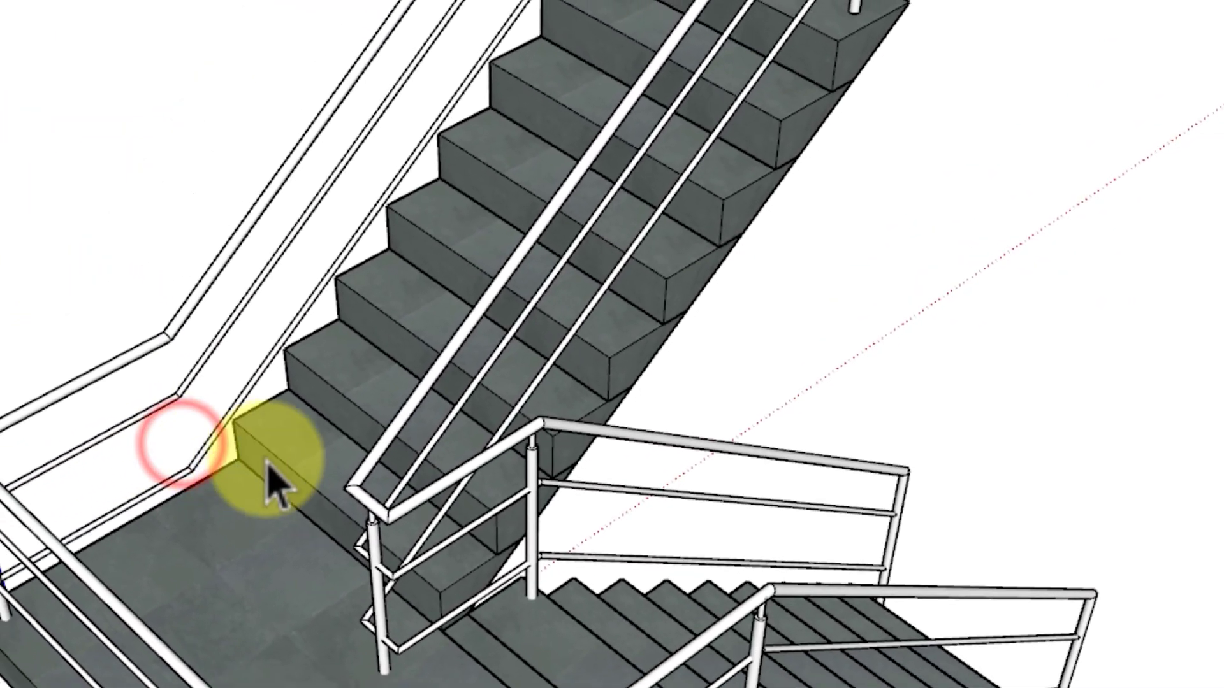
pyautogui.click(192, 506)
pyautogui.press('Delete')
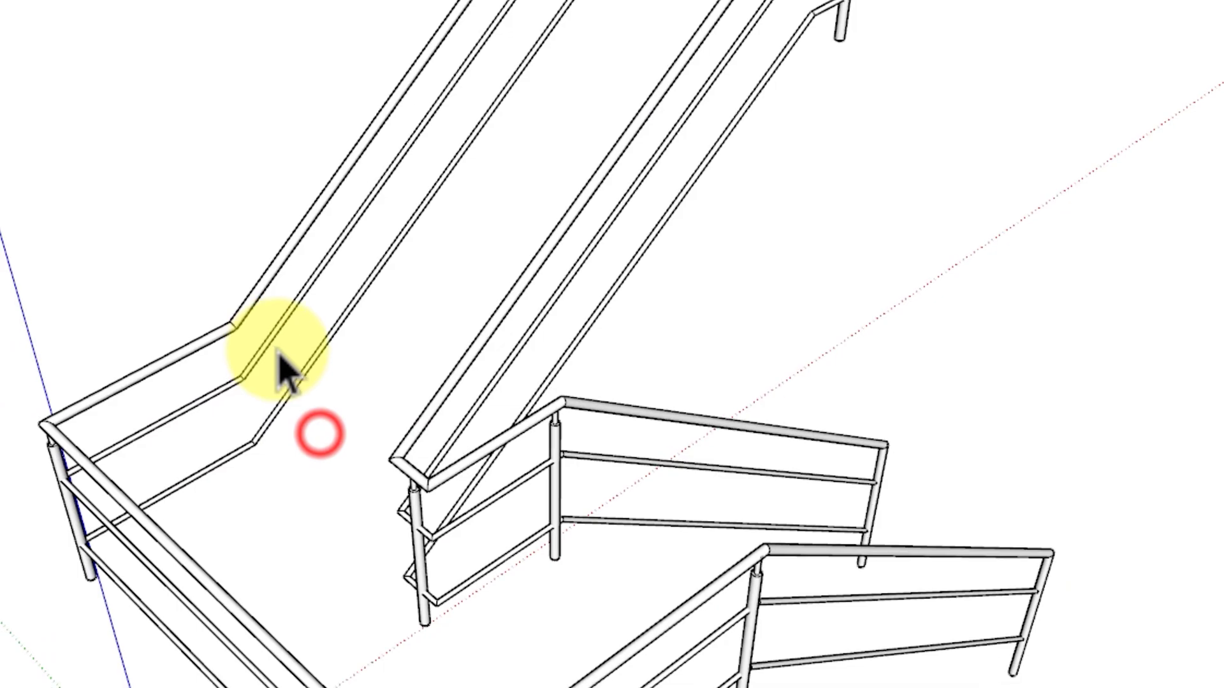
pyautogui.click(265, 347)
pyautogui.press('Delete')
pyautogui.click(203, 245)
pyautogui.scroll(-2, 440, 459)
pyautogui.click(368, 350)
pyautogui.press('Delete')
pyautogui.click(569, 437)
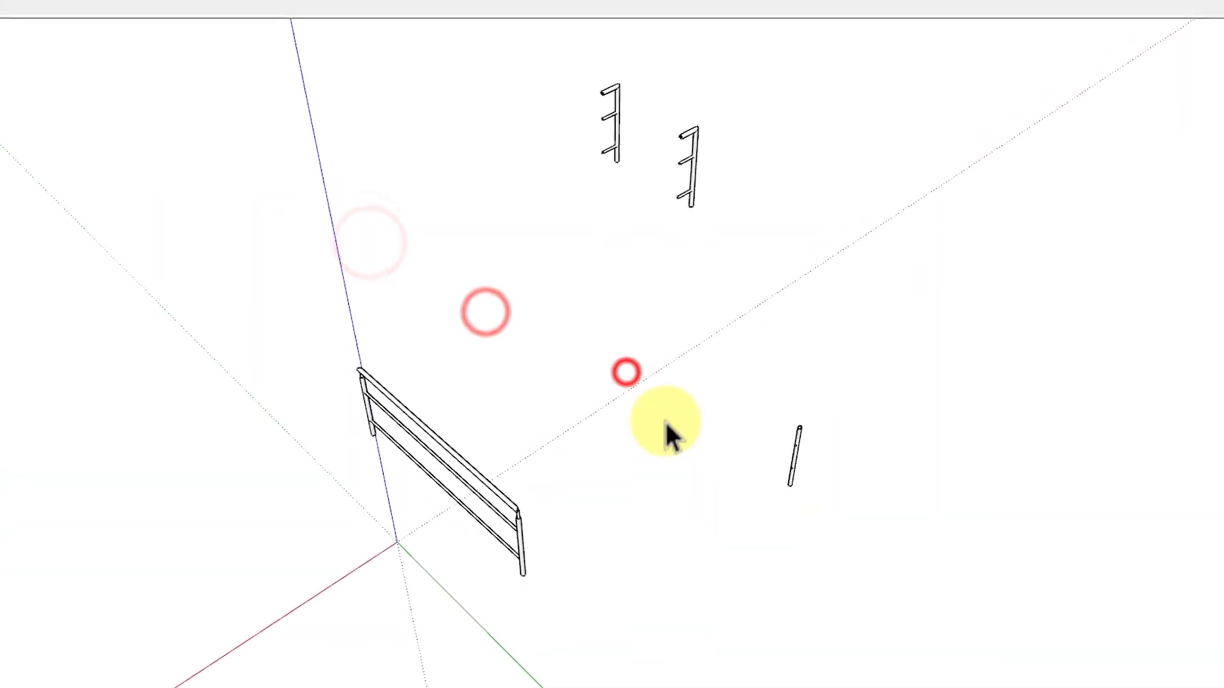
pyautogui.hotkey('ctrl', 'z')
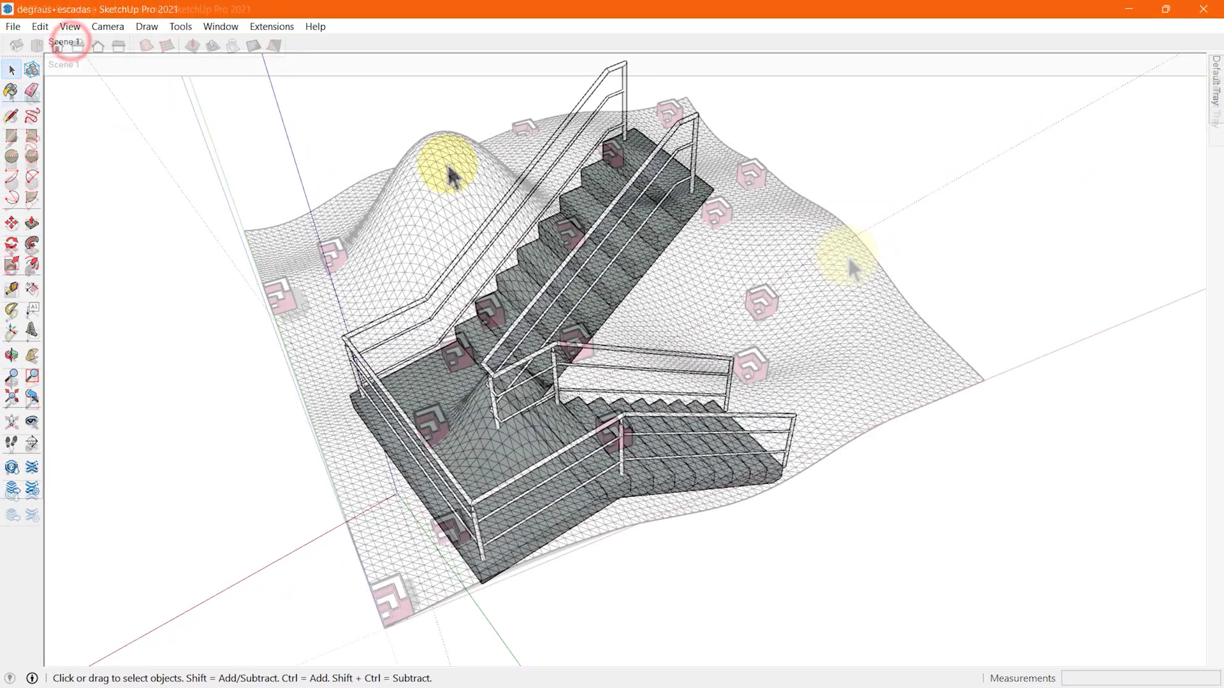
# Soften the terrain mesh's edges with a 180-degree angle between normals, enabling Smooth normals and Soften coplanar.
pyautogui.click(839, 255)
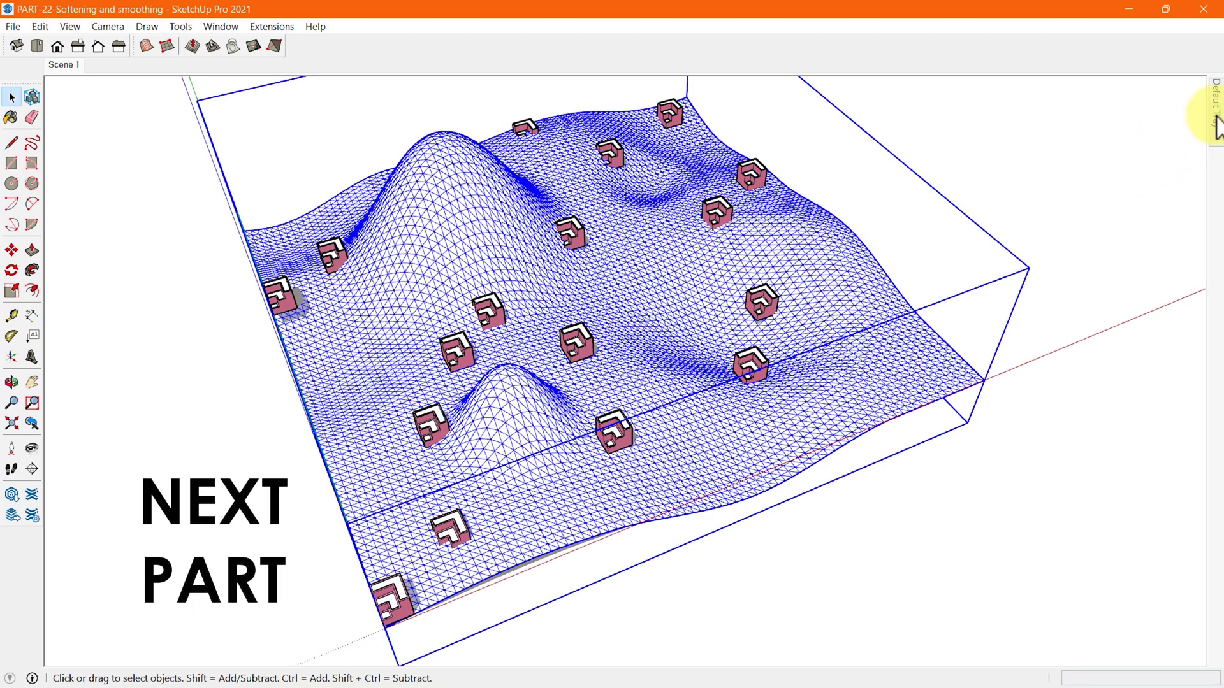
pyautogui.moveTo(1217, 121)
pyautogui.moveTo(1018, 277); pyautogui.dragTo(1027, 280)
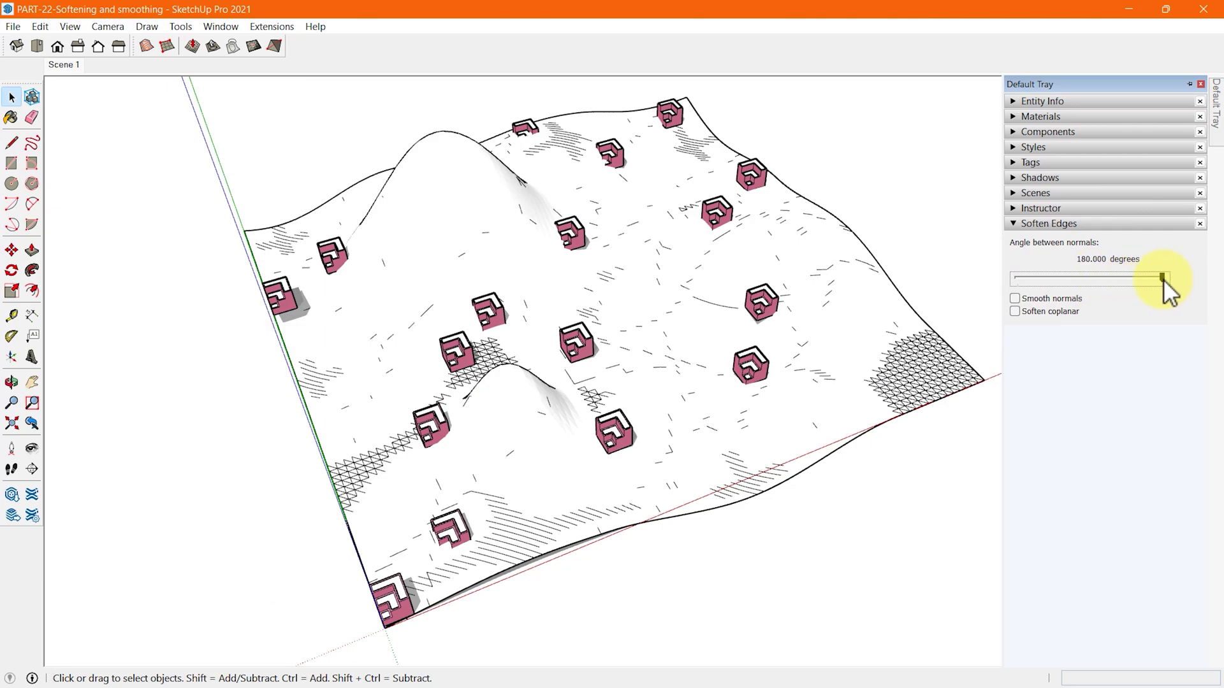
pyautogui.click(1065, 297)
pyautogui.click(1066, 311)
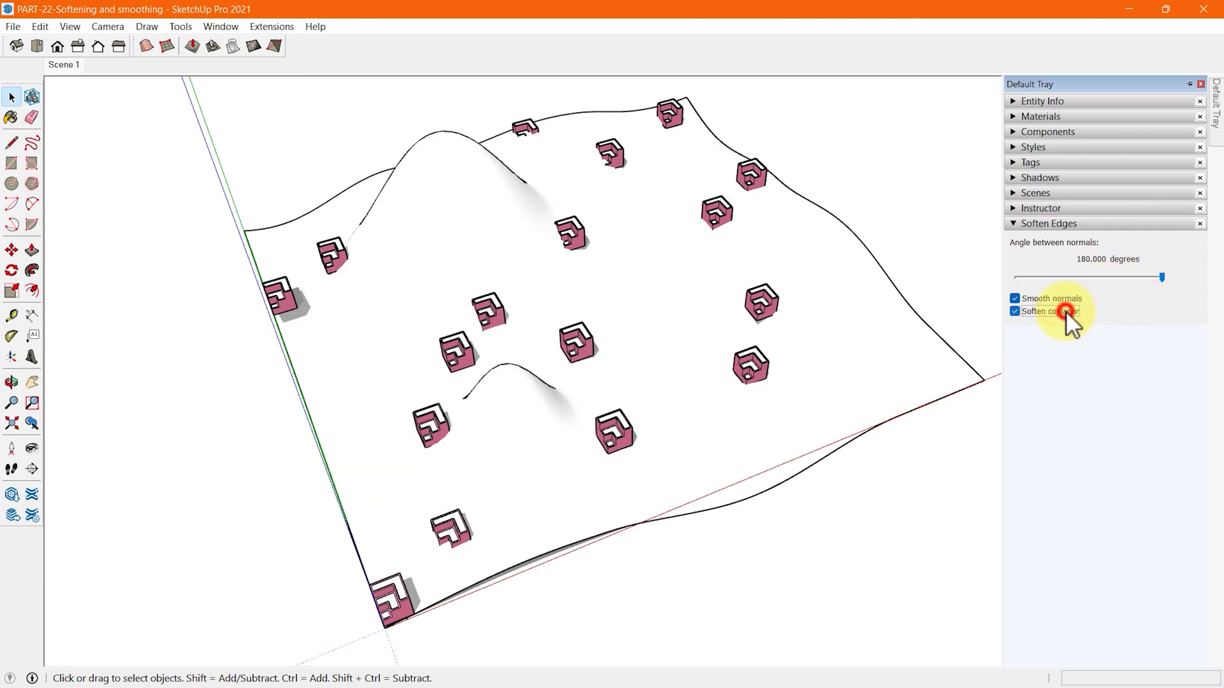